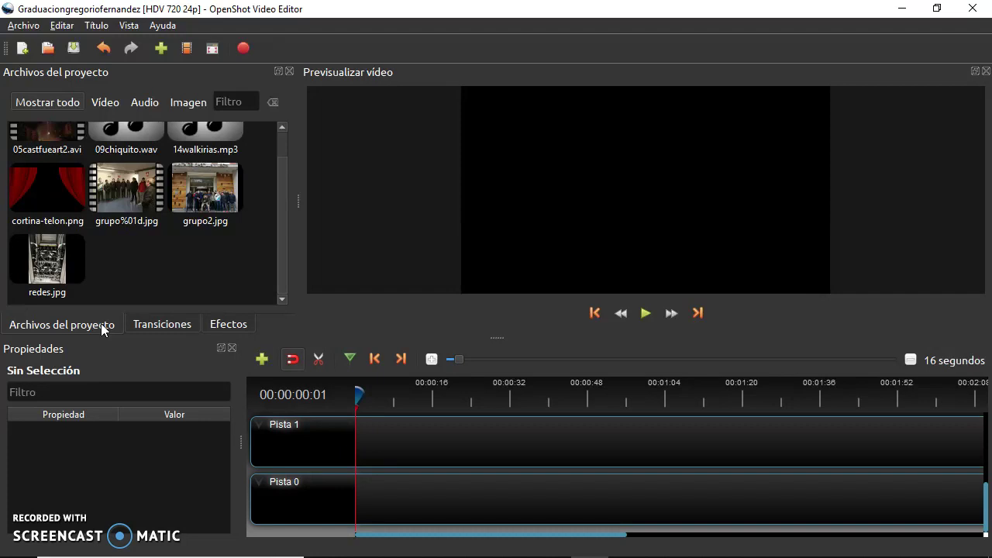
Step: Place the 05castfueart2.avi fireworks video at the start of Pista 0 and preview it
click(136, 206)
click(200, 251)
scroll(129, 253, up, 1)
click(58, 179)
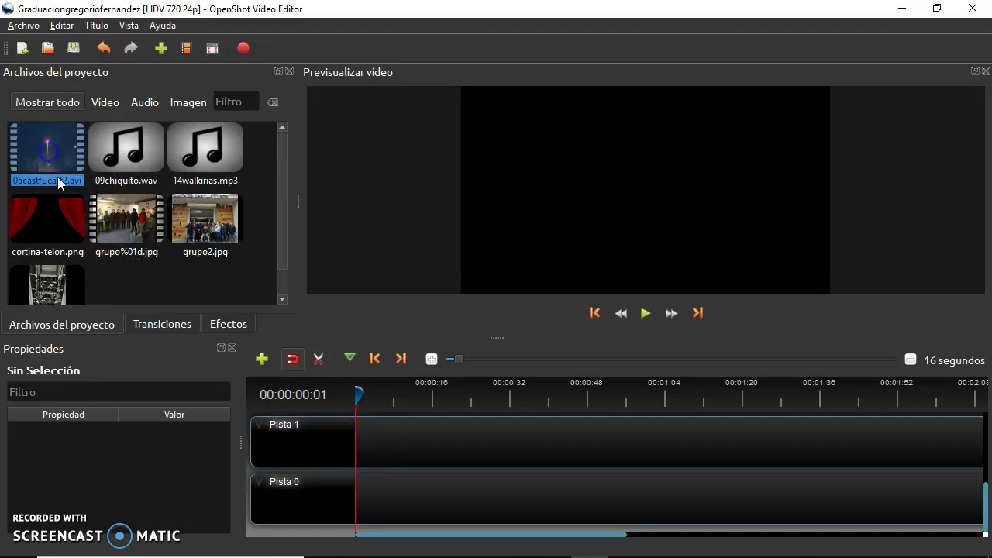
drag(43, 146, 356, 509)
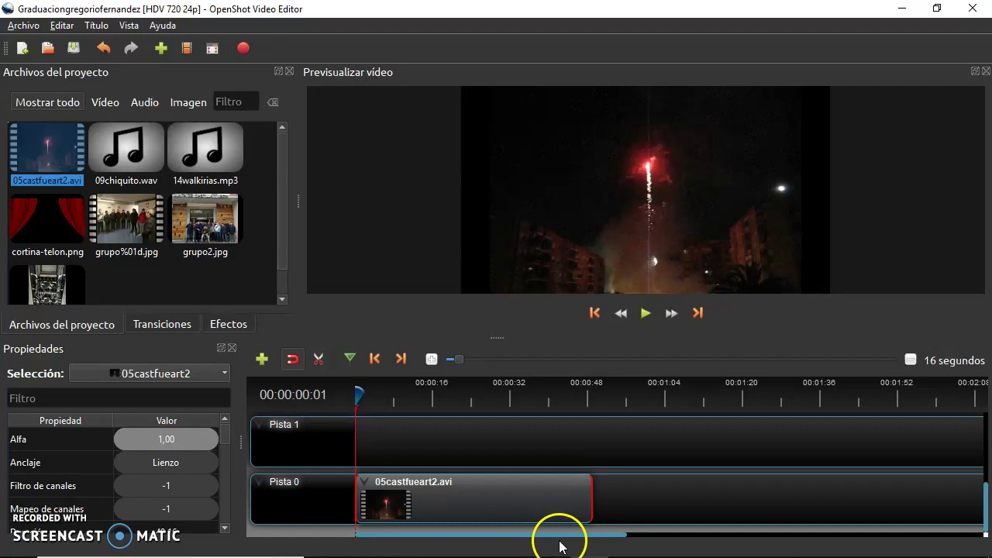
click(645, 315)
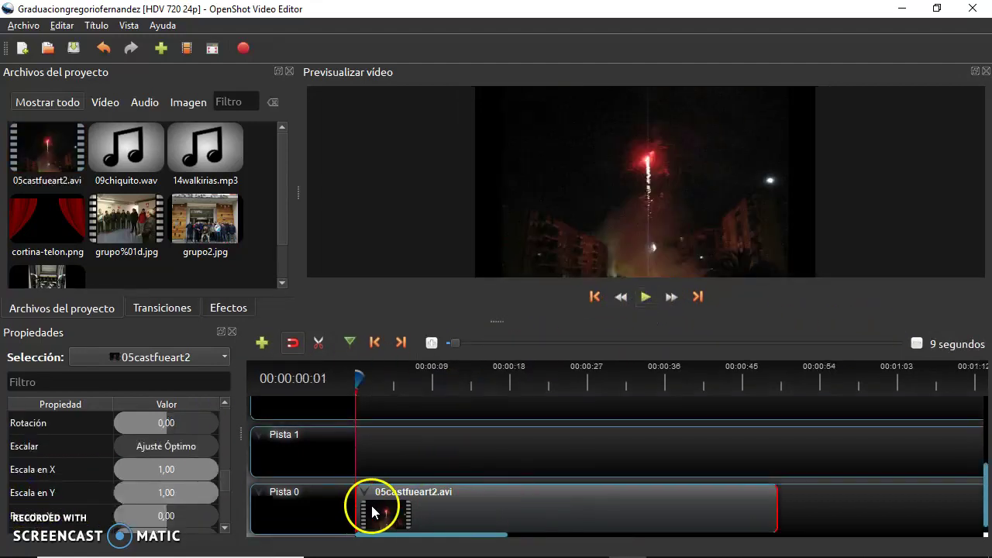
Step: Apply a slow volume fade-in, Atenuar entrada (lento), to the start of the 05castfueart2.avi clip
drag(373, 511, 536, 501)
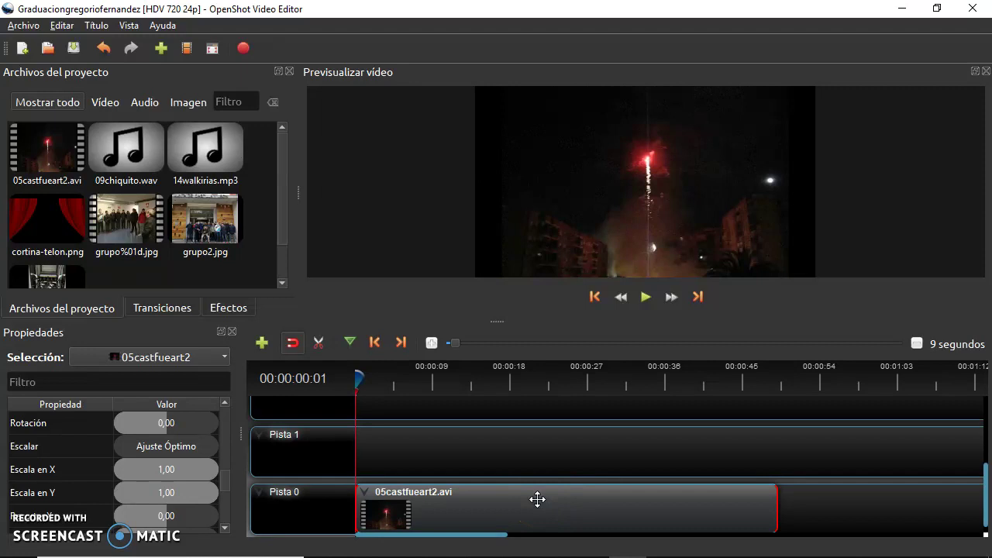
right_click(538, 504)
mouse_move(608, 390)
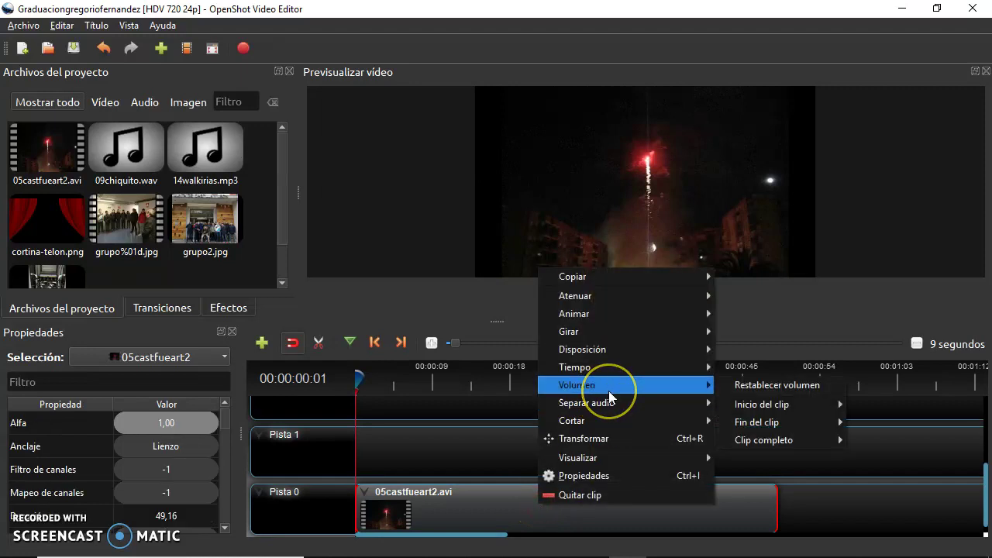
mouse_move(760, 409)
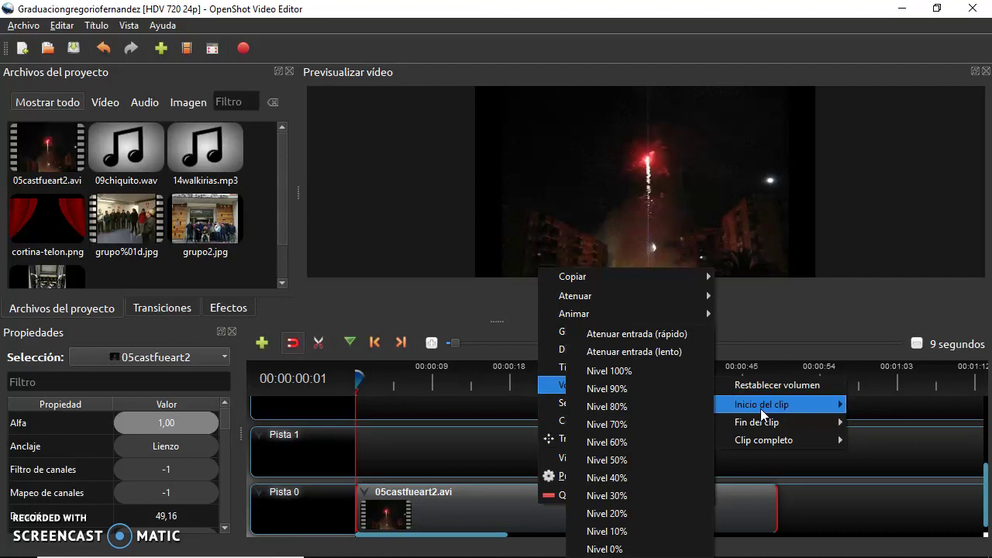
click(760, 408)
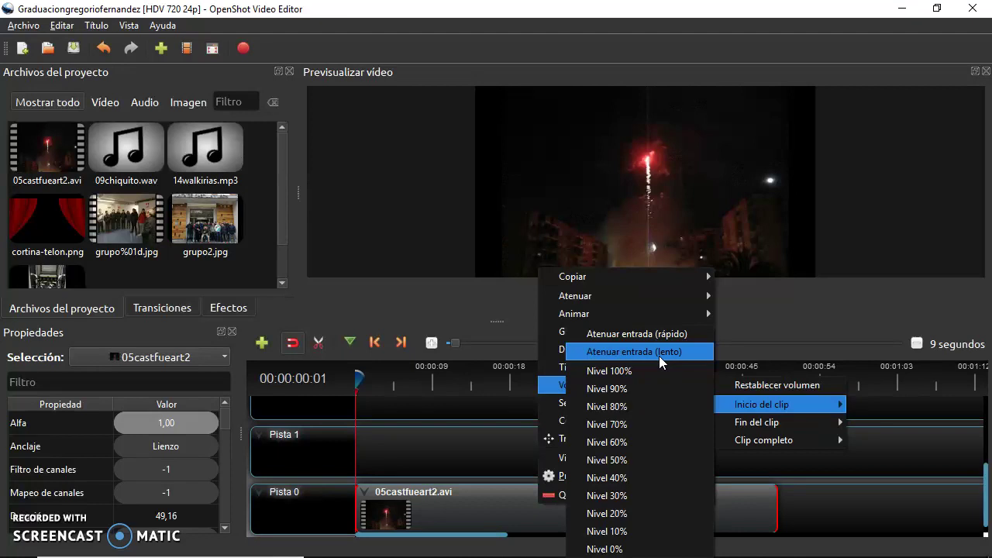
click(658, 353)
Step: Apply a slow image fade-out, Atenuar salida (lento), to the end of the 05castfueart2.avi clip
right_click(686, 503)
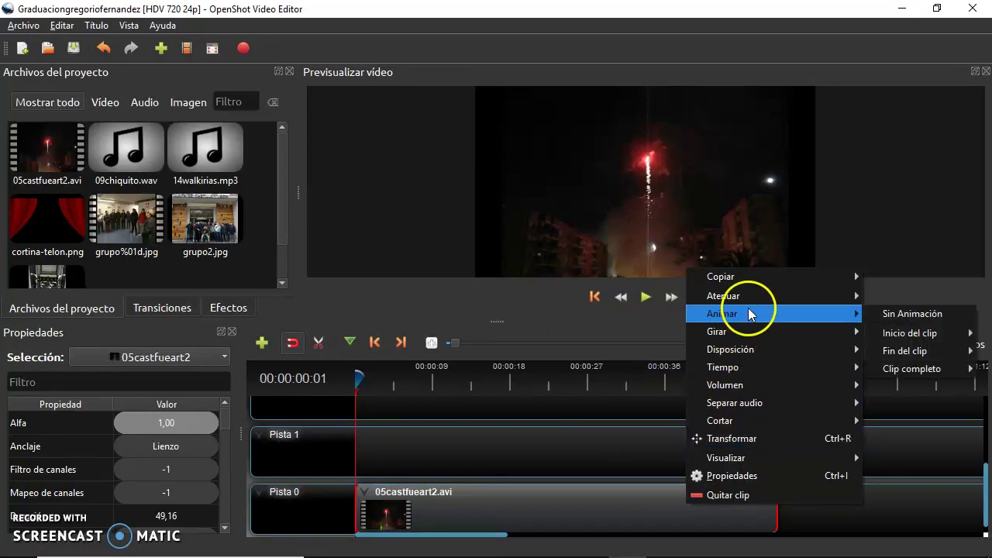
mouse_move(749, 297)
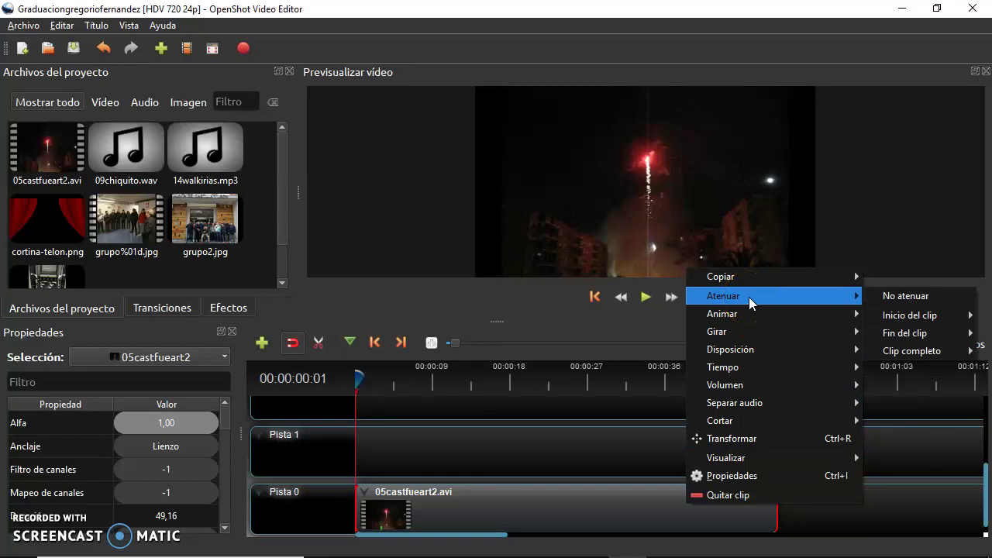
mouse_move(956, 338)
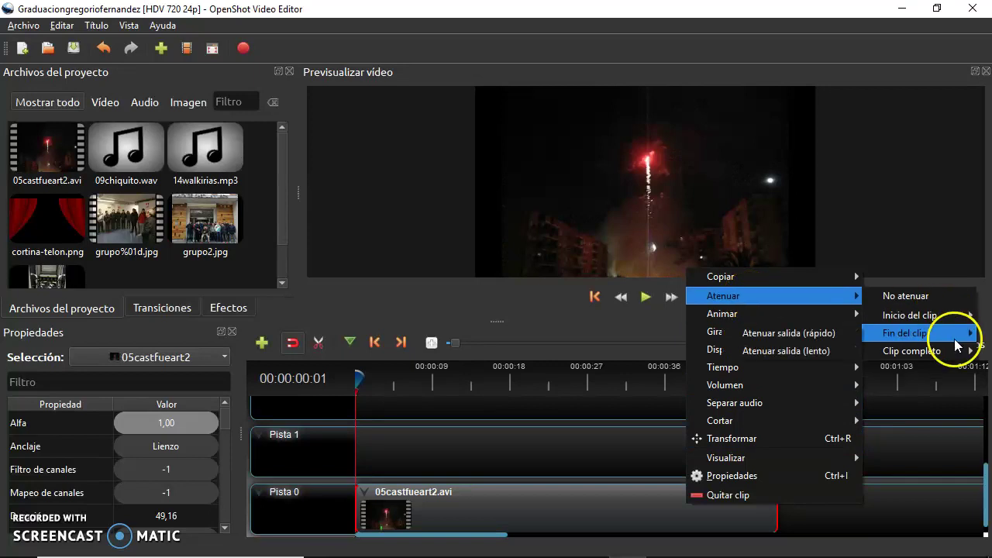
click(797, 353)
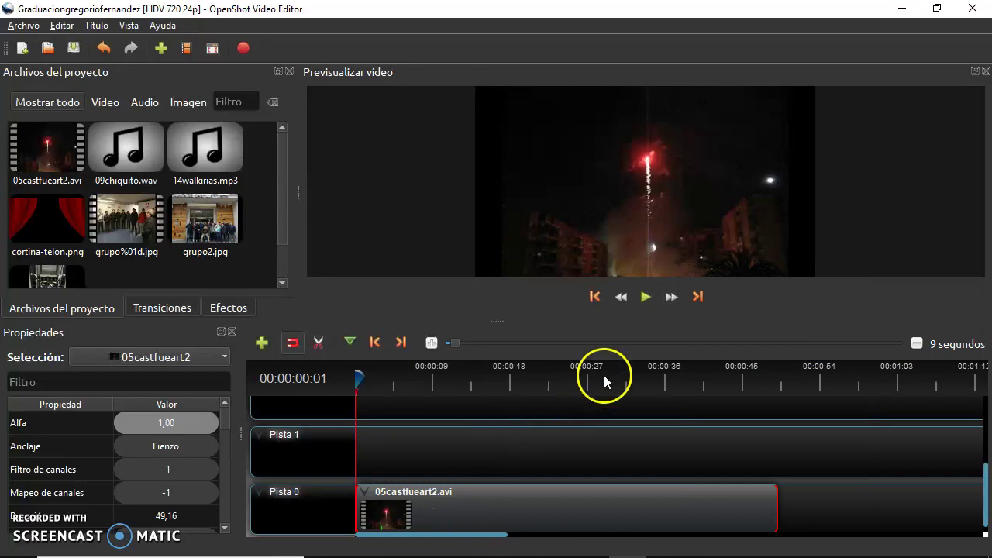
Step: Play the opening seconds of the fireworks clip to check the fades, and pause playback
click(644, 301)
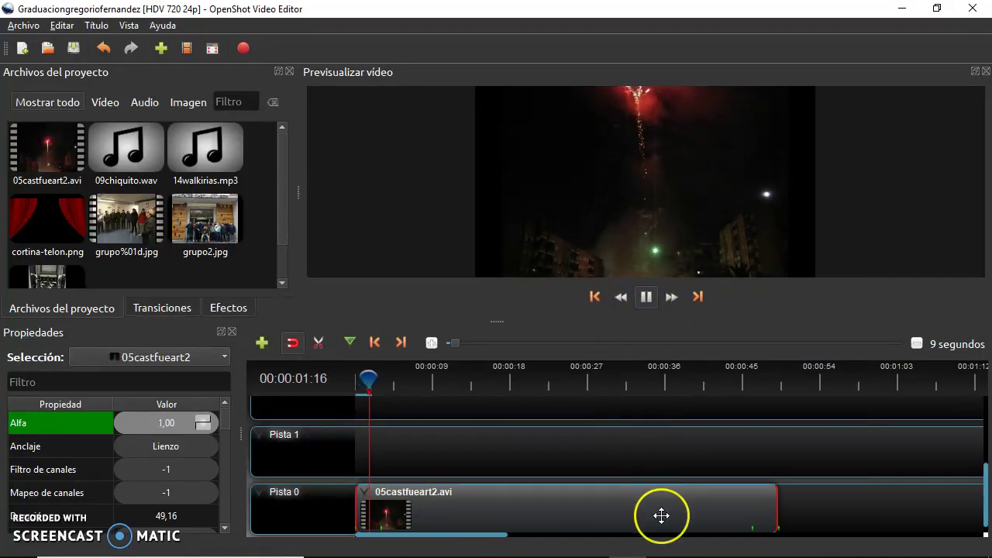
click(650, 297)
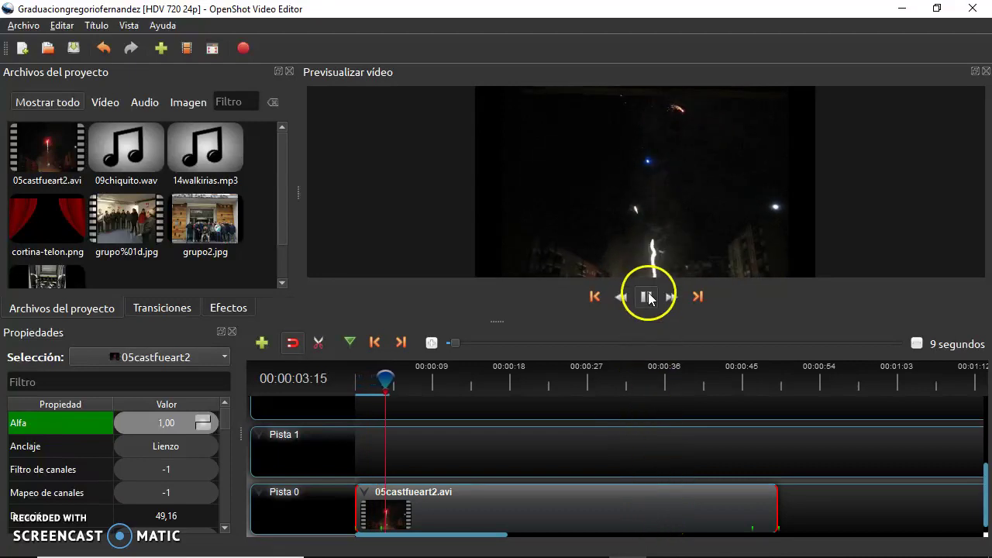
click(399, 387)
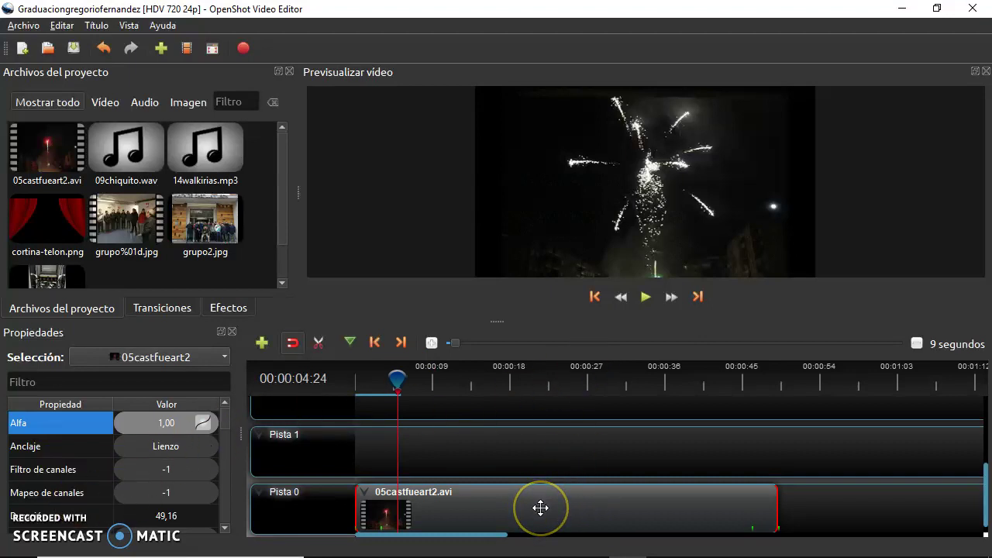
Step: Speed up the 05castfueart2.avi clip on Pista 0 to fast forward 2X
right_click(477, 509)
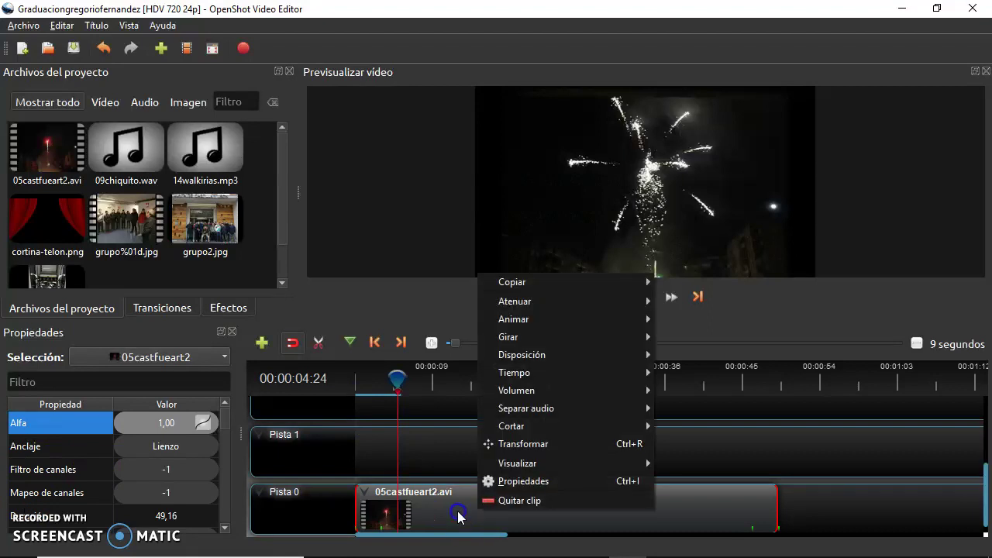
click(458, 514)
right_click(457, 515)
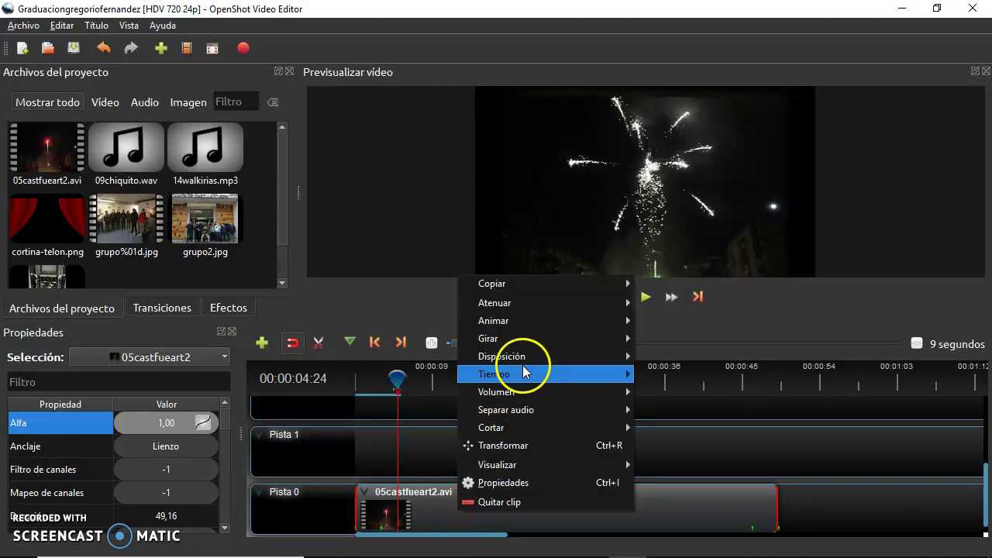
mouse_move(542, 321)
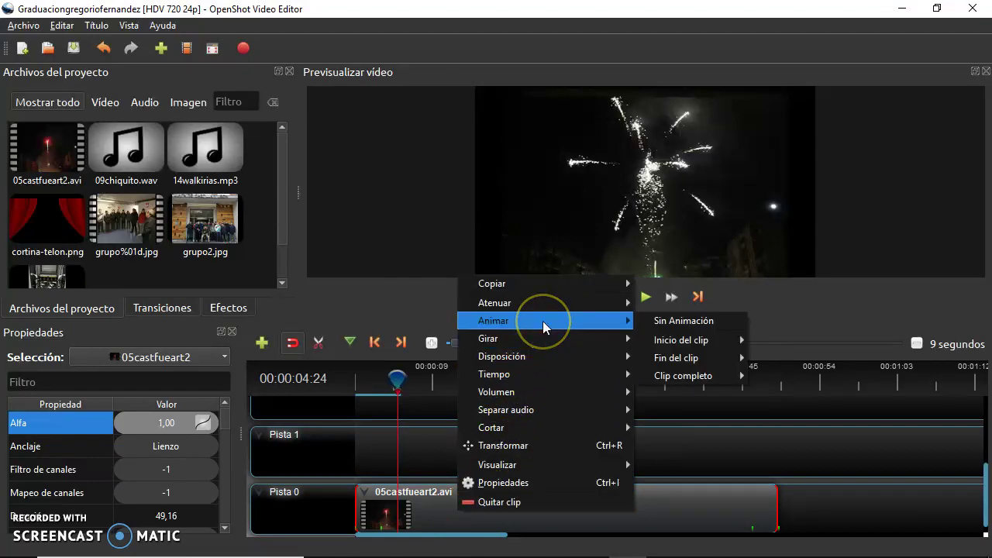
mouse_move(554, 370)
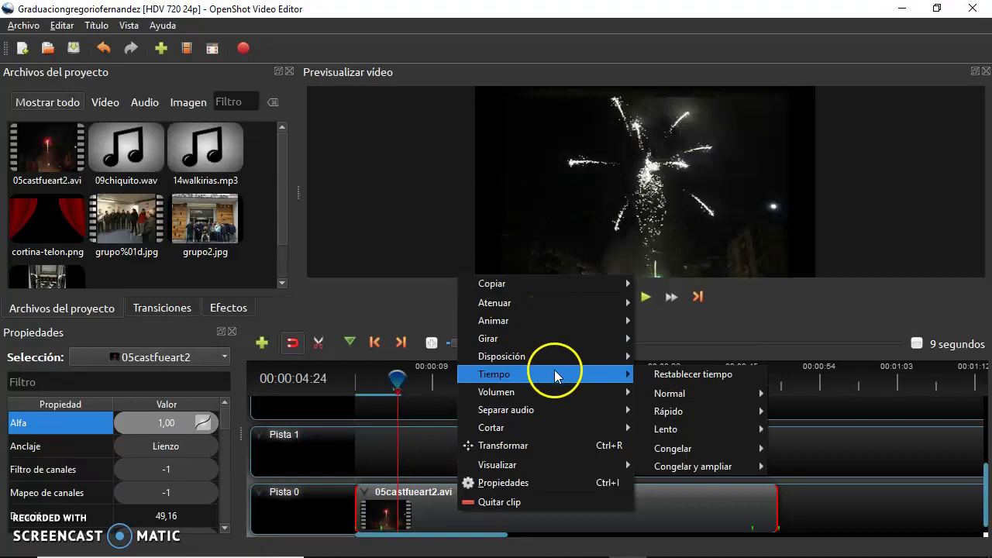
mouse_move(699, 389)
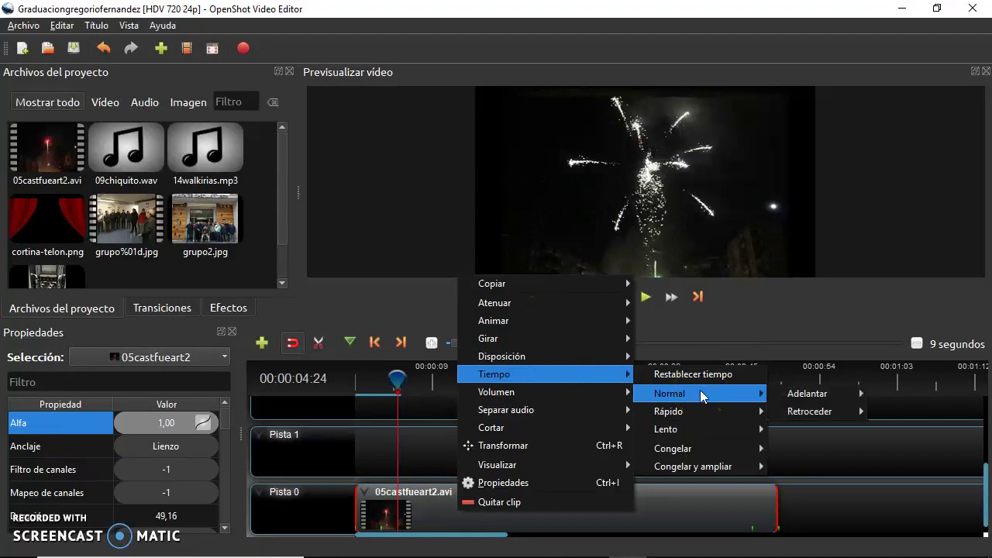
click(709, 407)
click(830, 416)
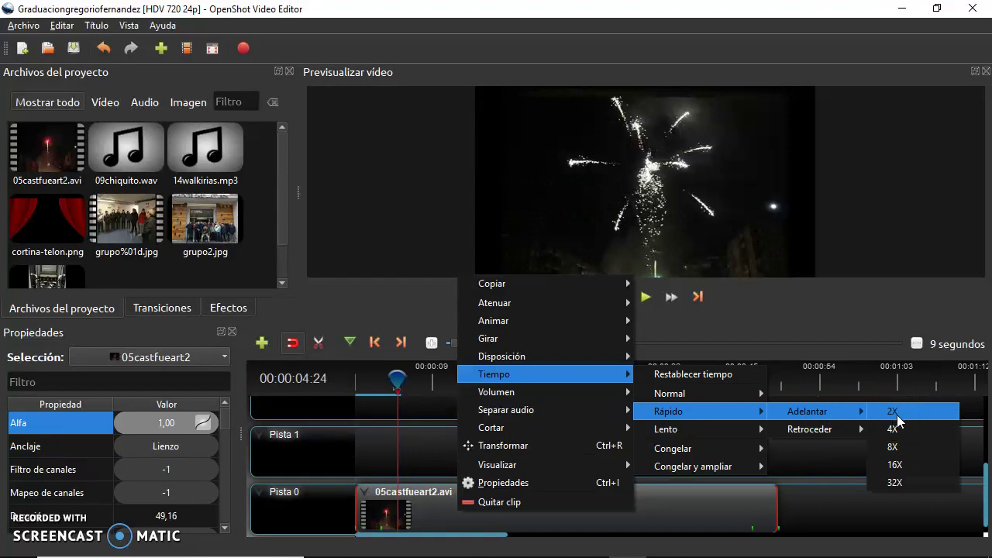
click(897, 415)
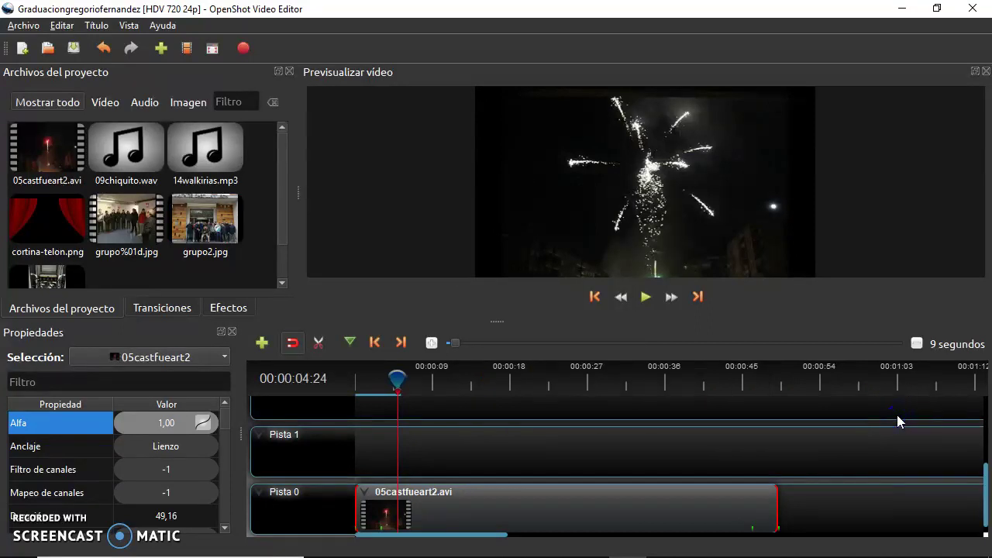
click(867, 418)
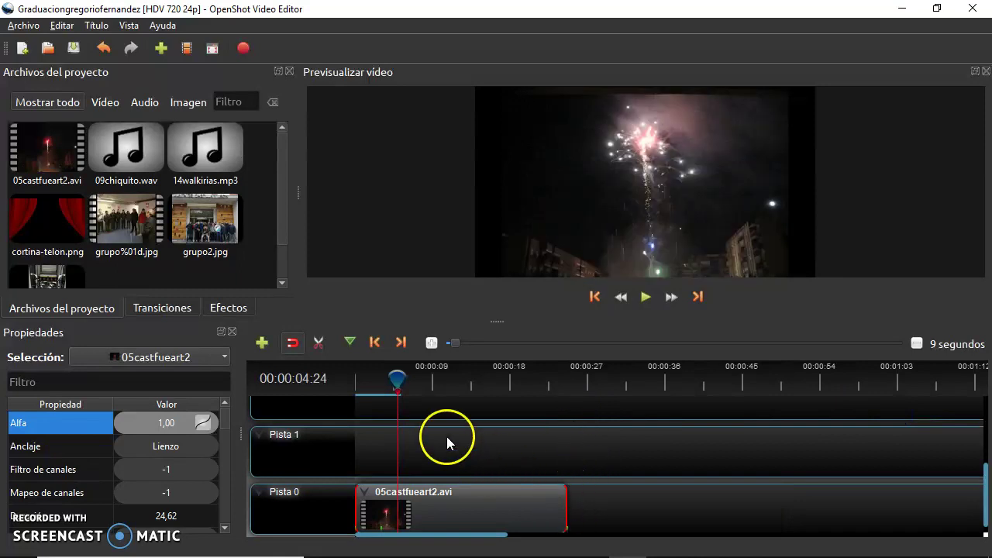
Step: Preview the sped-up fireworks clip from the beginning, pause it and return the playhead to the start
drag(387, 376, 341, 377)
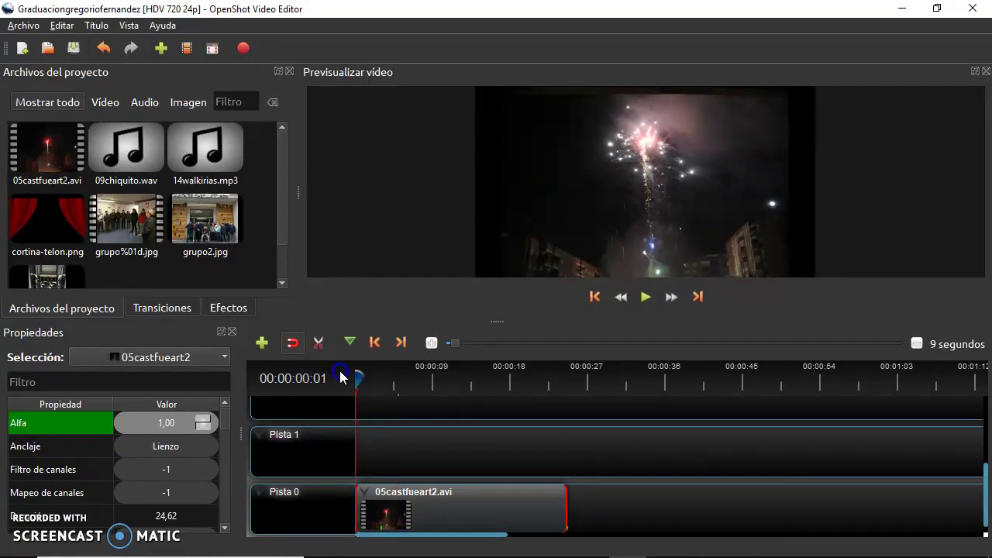
click(650, 291)
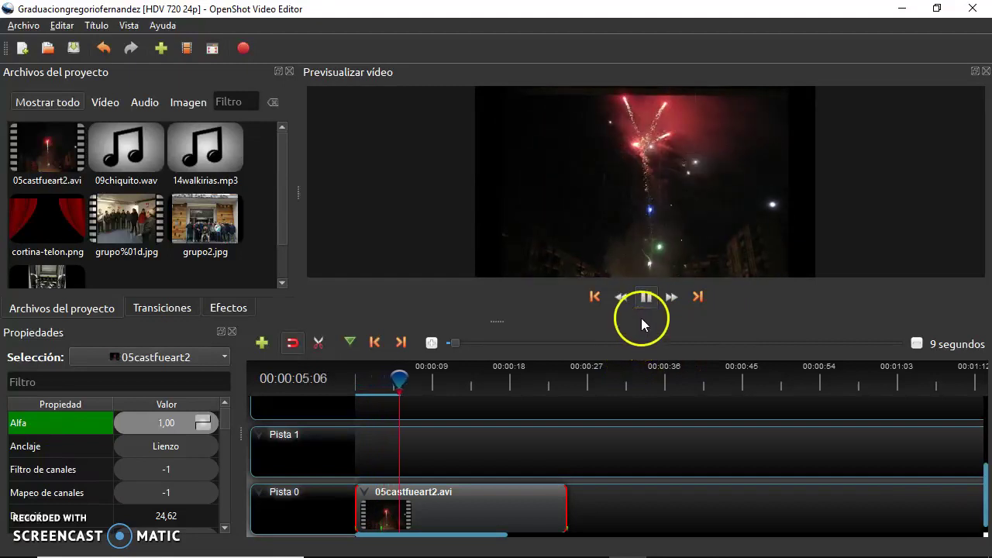
click(646, 297)
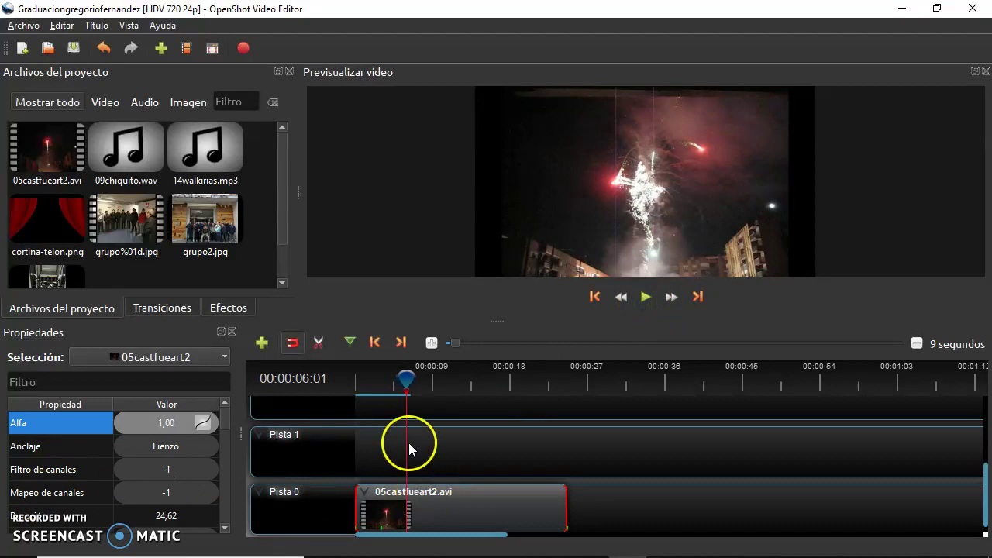
drag(403, 376, 356, 373)
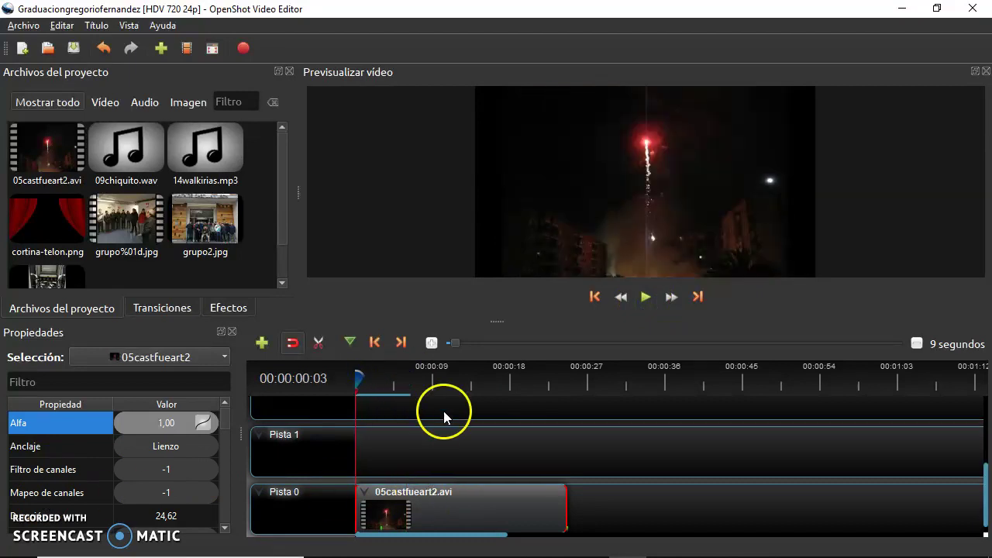
Step: Set the fireworks clip's scale property to Estirar para Ajustar
drag(228, 423, 226, 467)
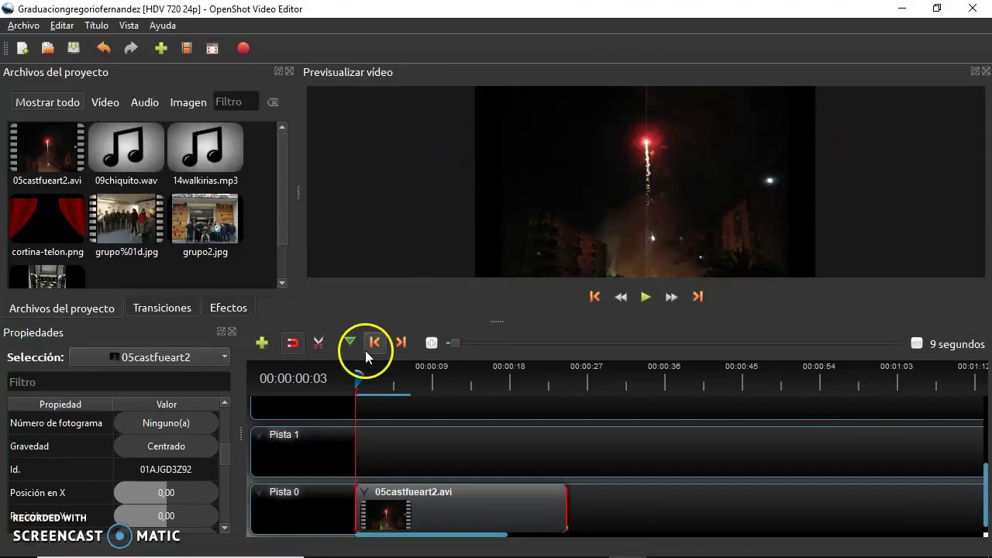
mouse_move(224, 464)
mouse_down()
mouse_move(226, 529)
mouse_move(237, 470)
mouse_move(238, 478)
mouse_up()
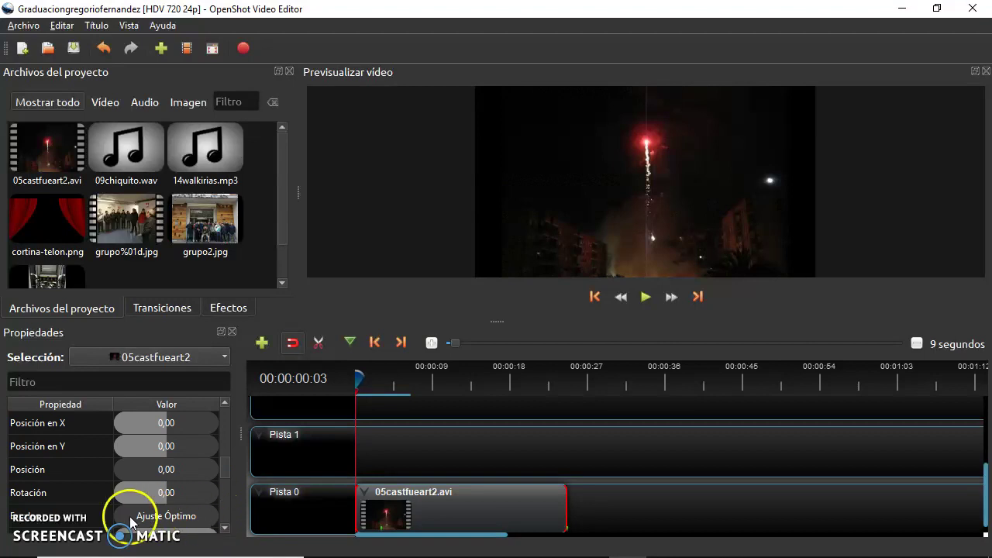
click(178, 516)
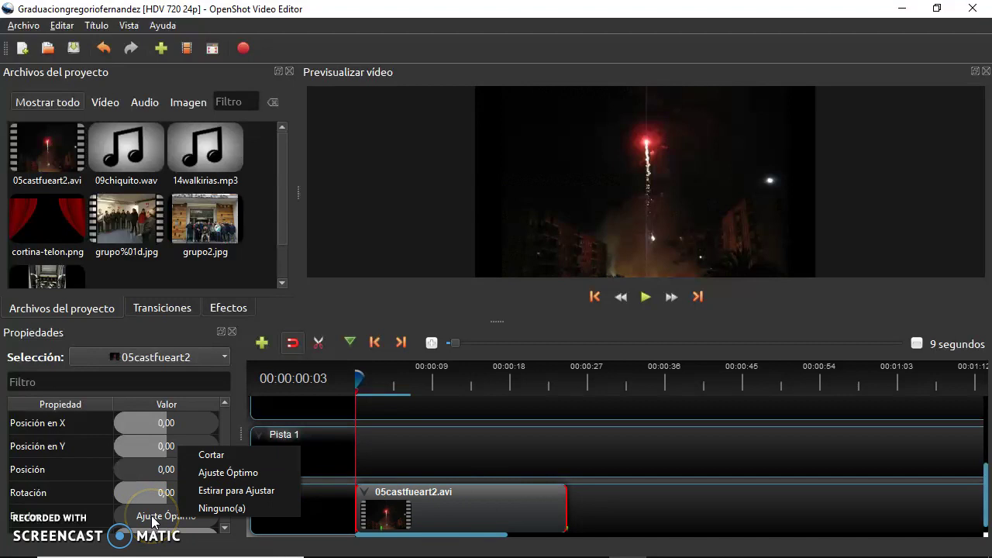
click(194, 491)
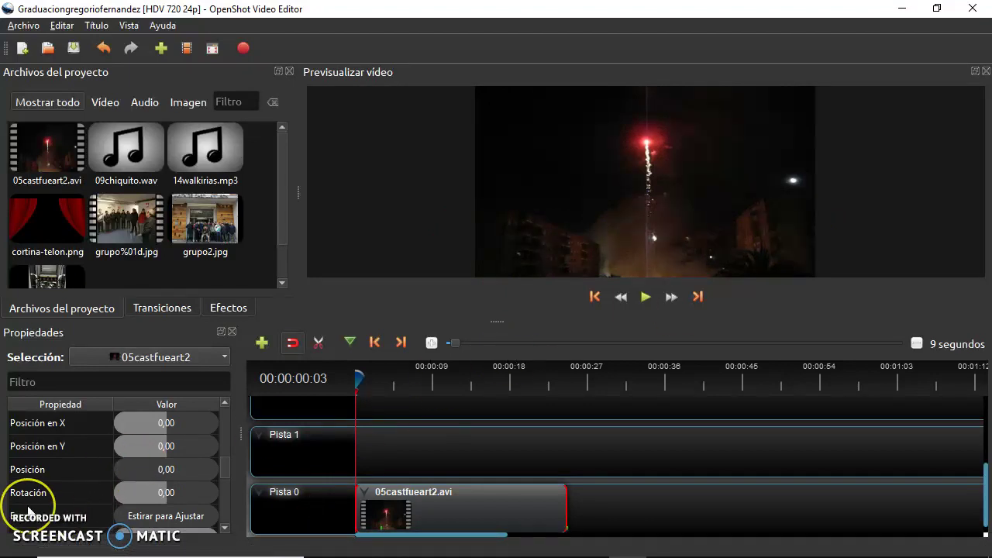
Step: Add the grupo%01d.jpg image sequence to Pista 0 just after the fireworks video
scroll(953, 490, down, 1)
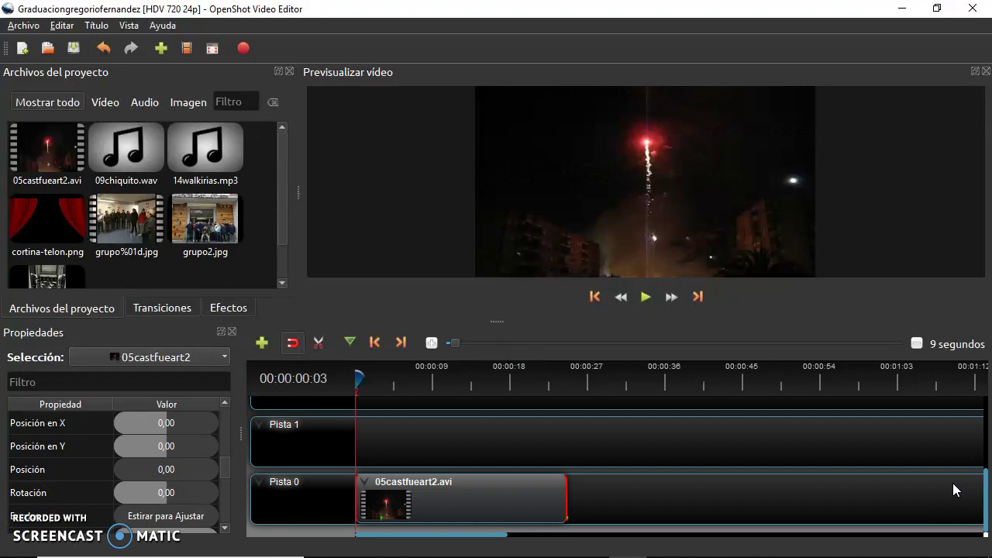
drag(130, 231, 593, 514)
click(587, 506)
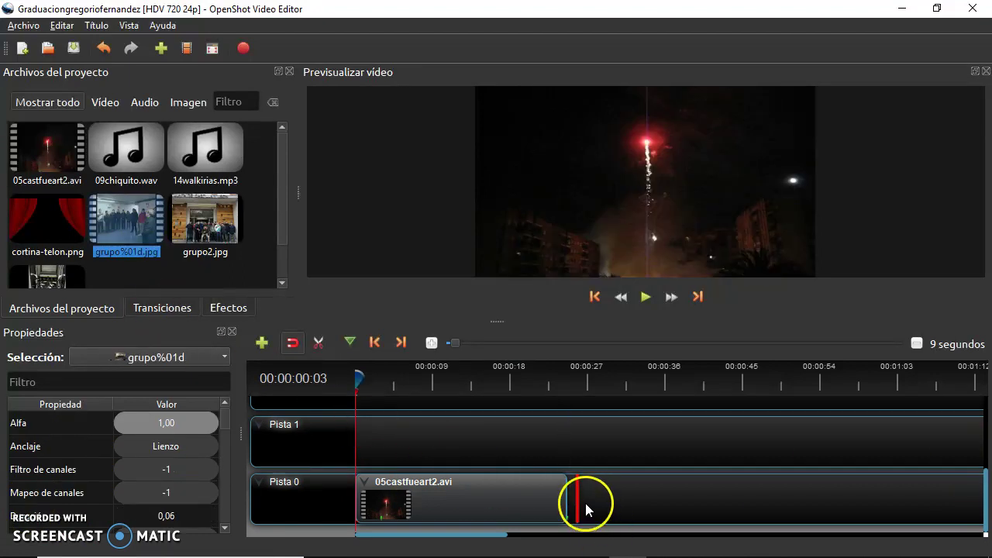
Step: Remove the very short grupo%01d clip placed after the fireworks video on Pista 0
scroll(611, 504, up, 4)
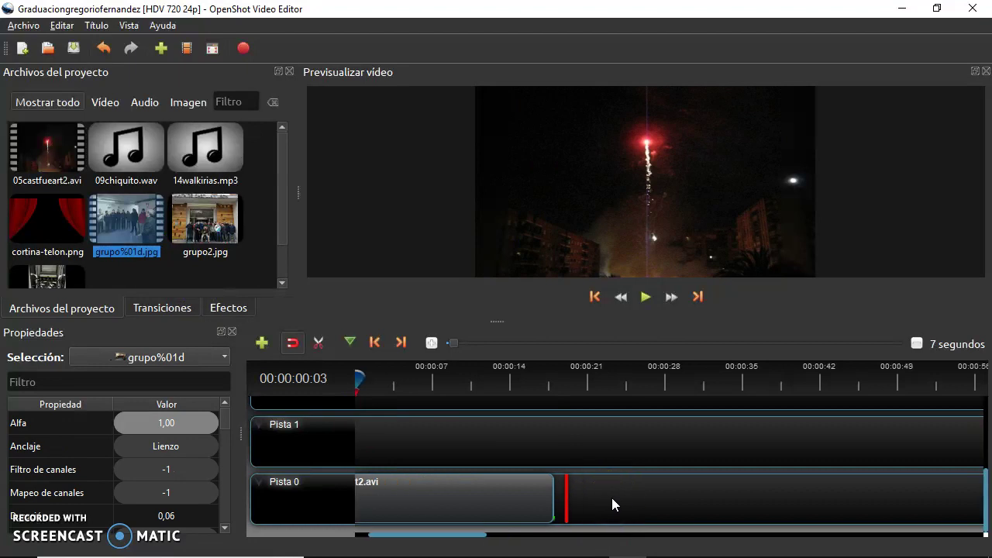
click(547, 522)
click(425, 544)
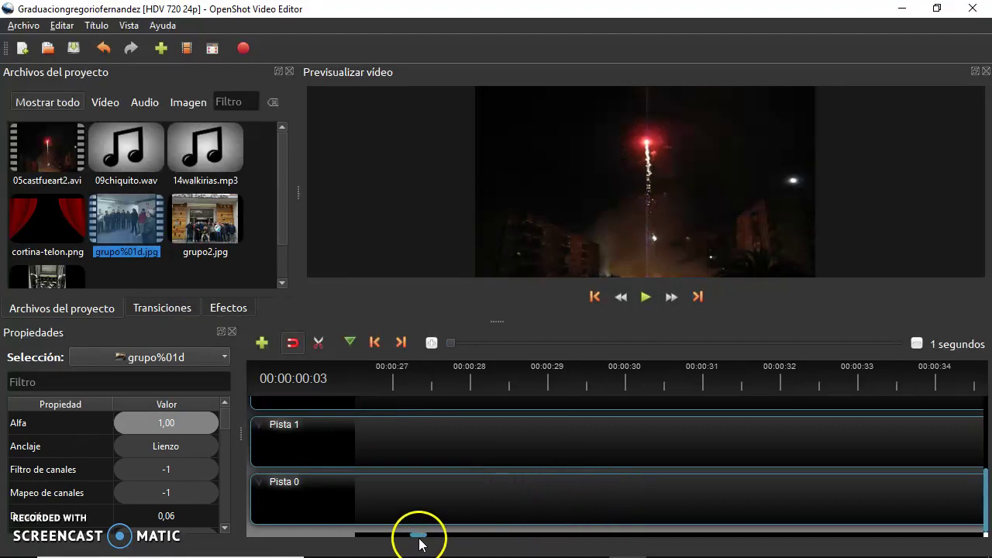
drag(421, 537, 409, 538)
click(759, 496)
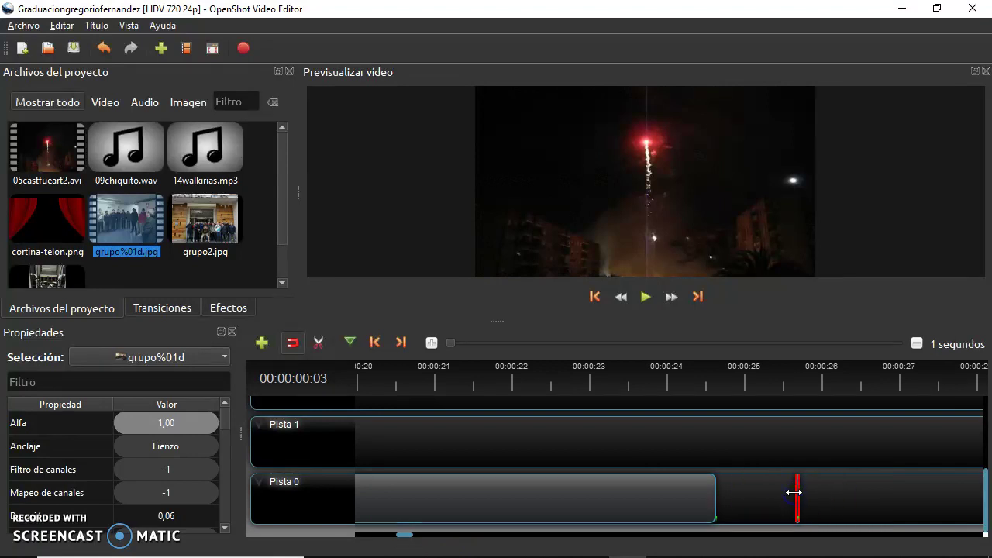
Step: Open the add-to-timeline settings for the grupo%01d.jpg sequence and set its destination to Track 0
right_click(118, 242)
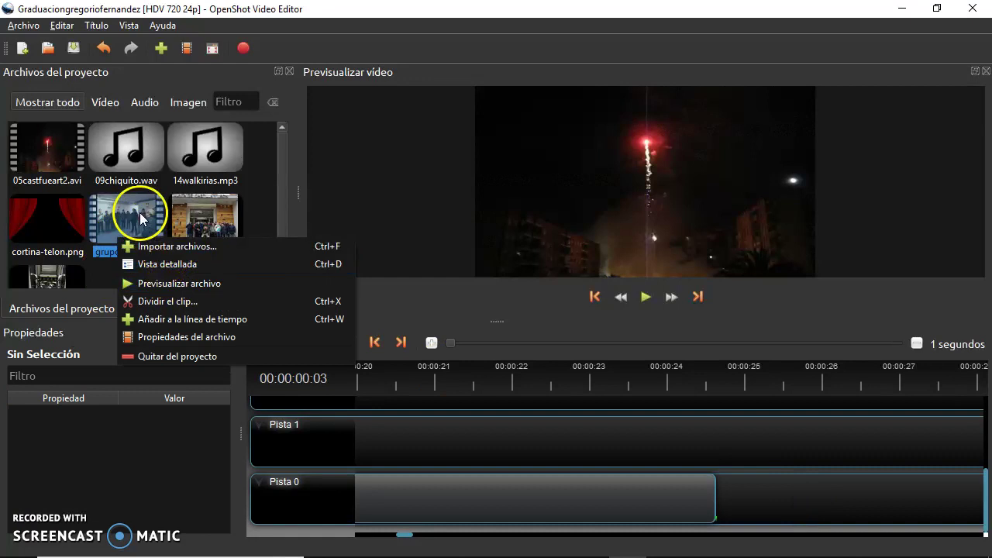
click(139, 212)
right_click(140, 213)
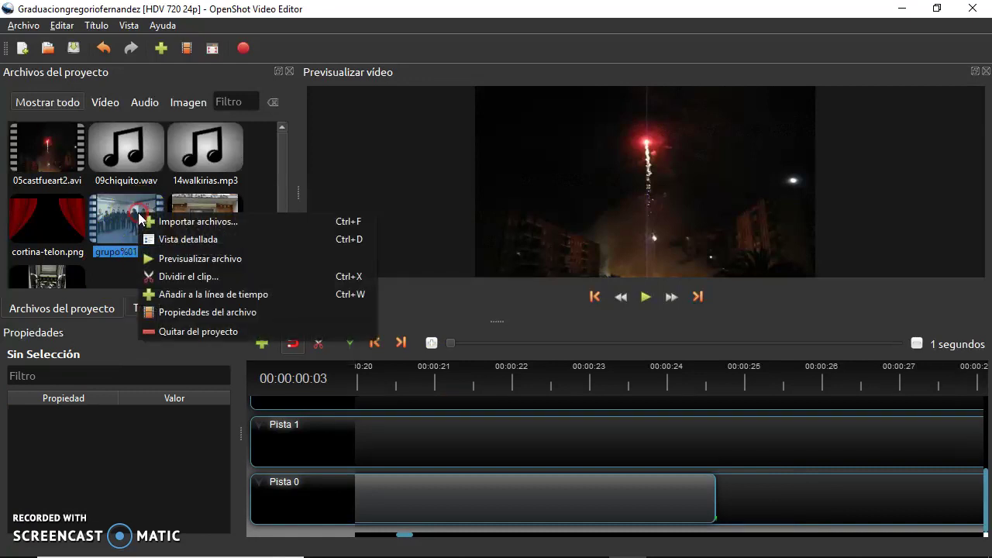
click(259, 293)
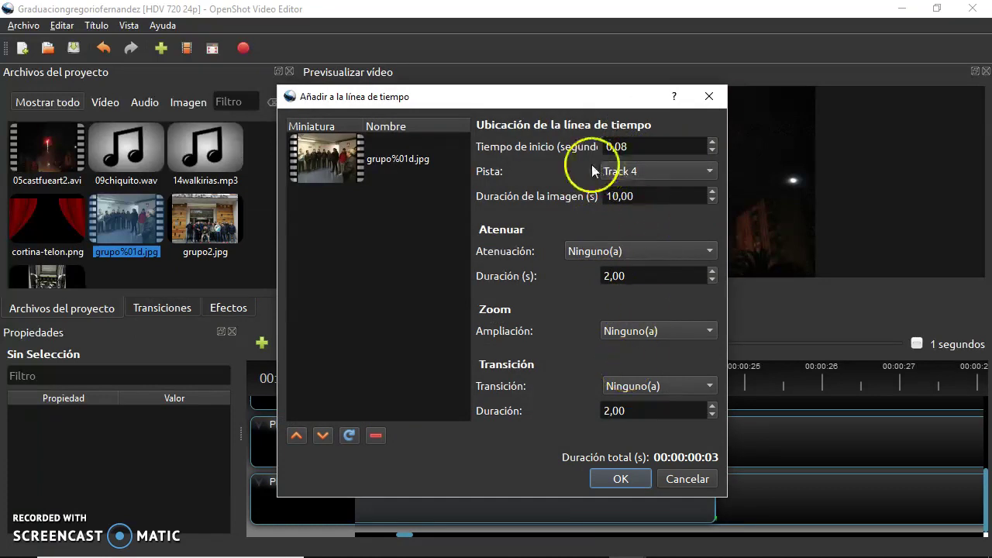
drag(533, 97, 523, 52)
click(620, 121)
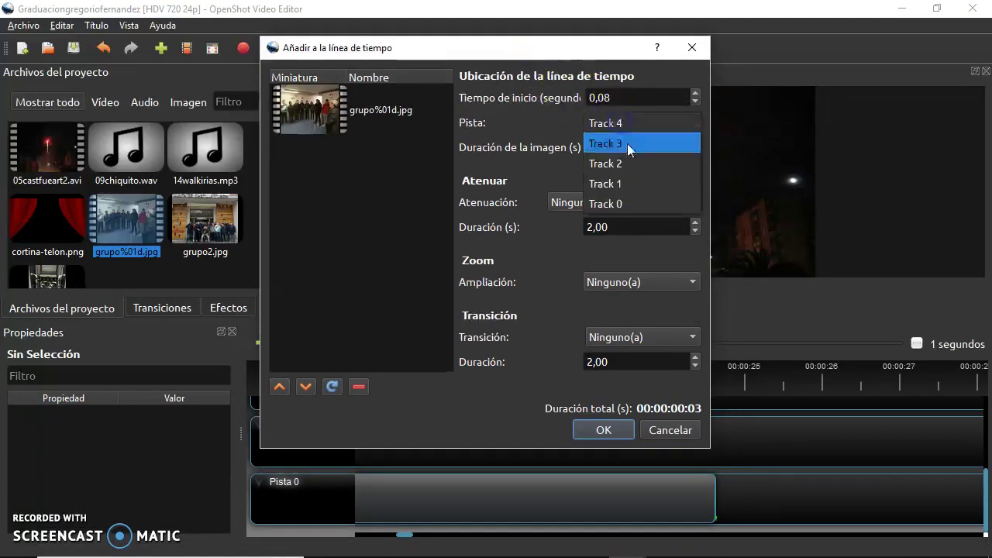
click(639, 203)
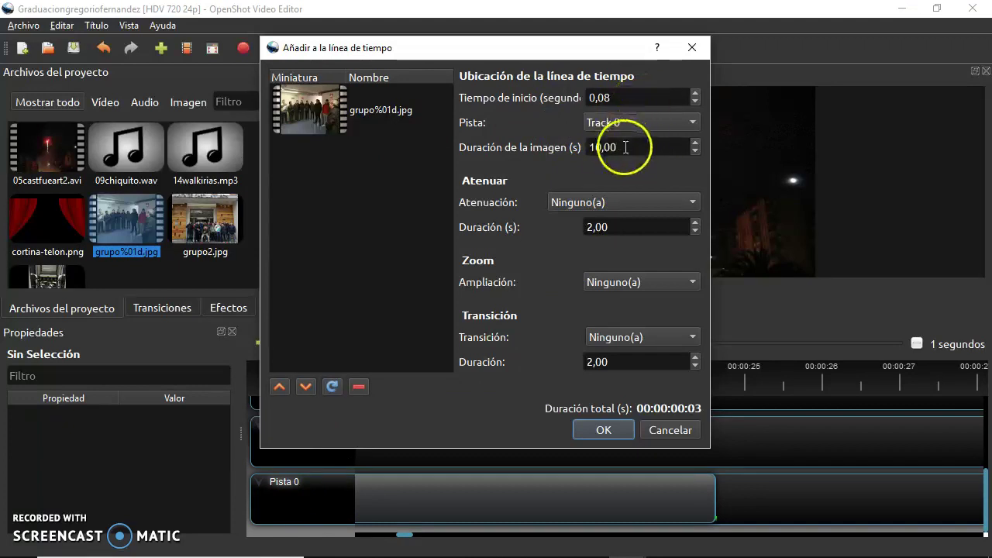
drag(562, 49, 742, 554)
drag(525, 455, 432, 102)
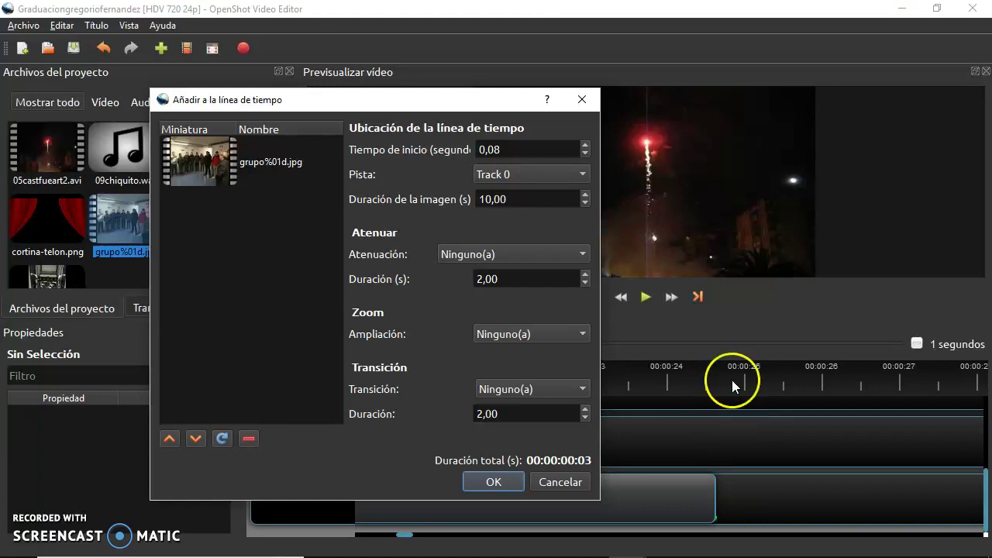
Step: Set the sequence's start time to 0,25 seconds and its image duration to 8 seconds
click(505, 149)
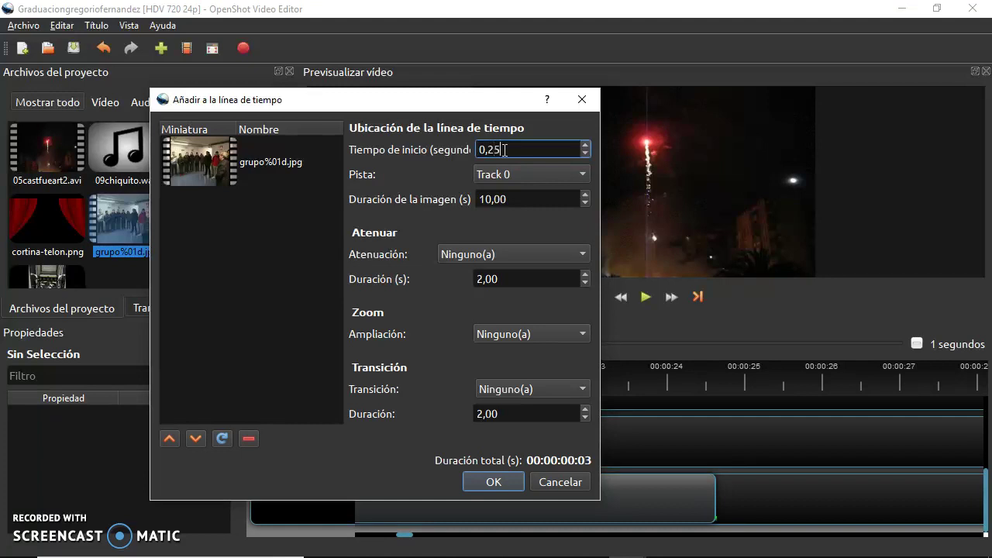
click(522, 199)
drag(522, 200, 401, 196)
text(8)
Step: Set the fade for the sequence being added to Fundido de entrada y salida
click(526, 276)
click(489, 286)
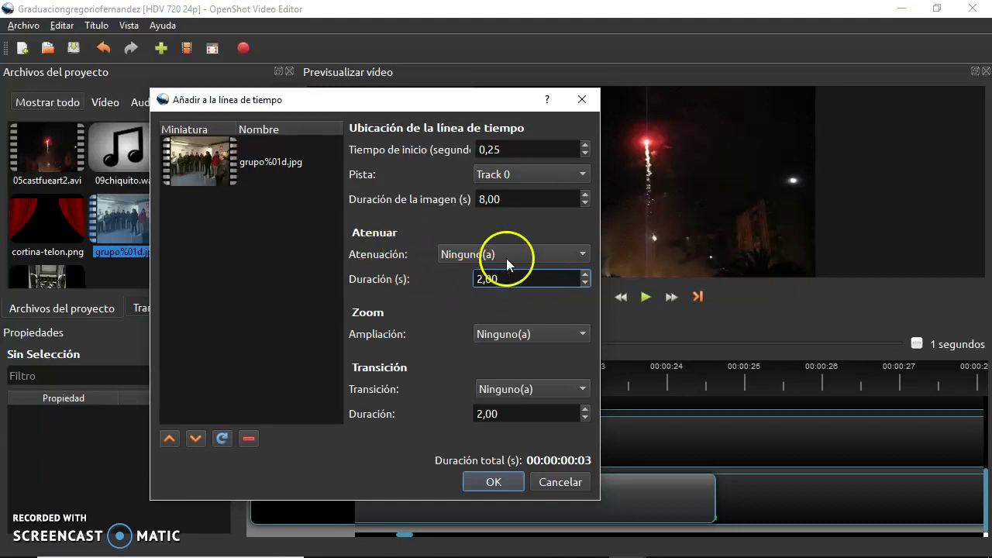
click(506, 258)
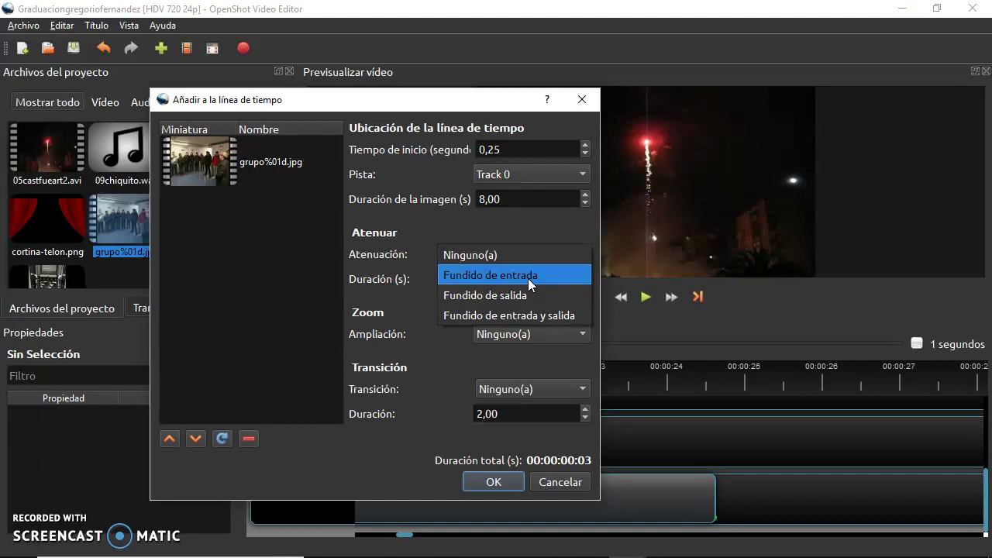
click(533, 321)
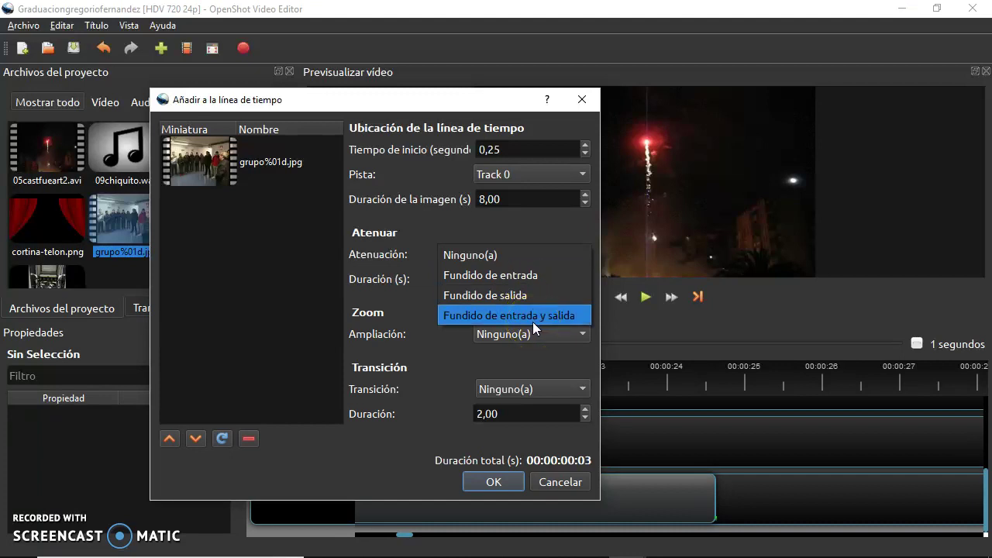
click(533, 315)
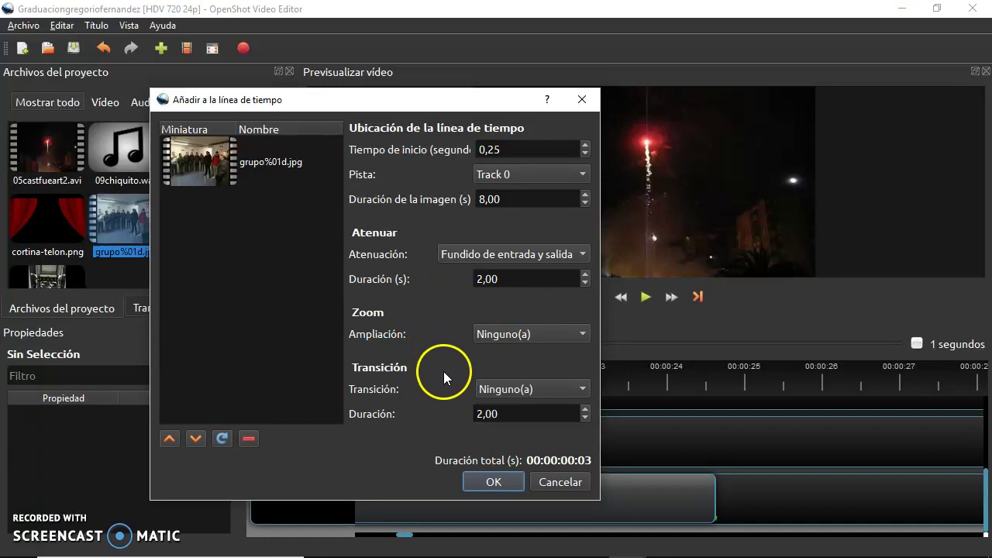
Step: Choose Mosaico central as the transition for the sequence being added
click(517, 390)
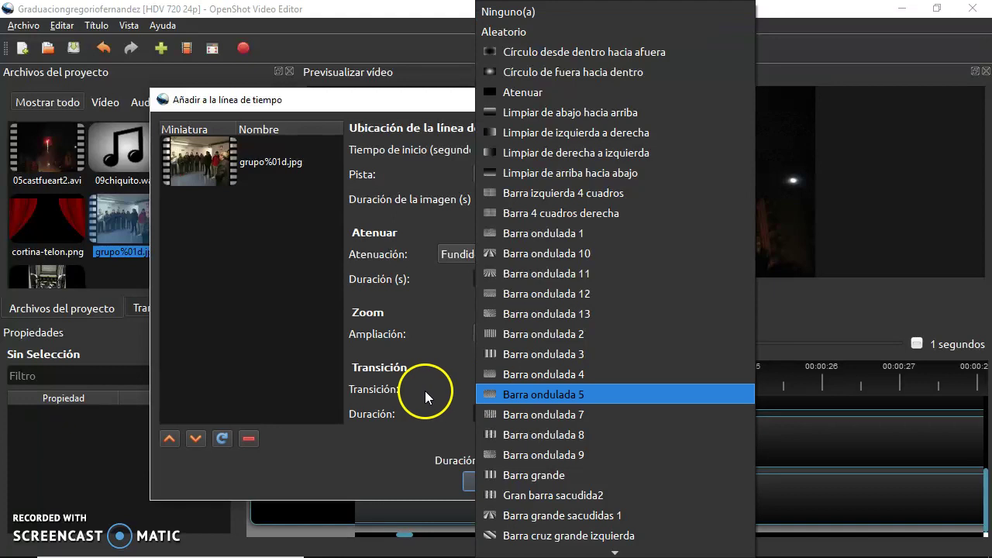
scroll(646, 354, down, 12)
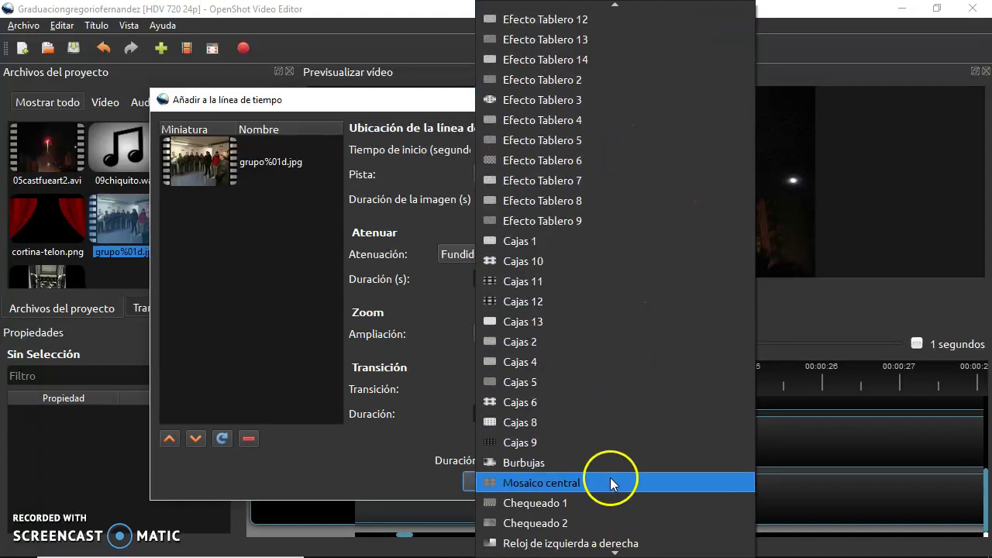
scroll(642, 480, down, 1)
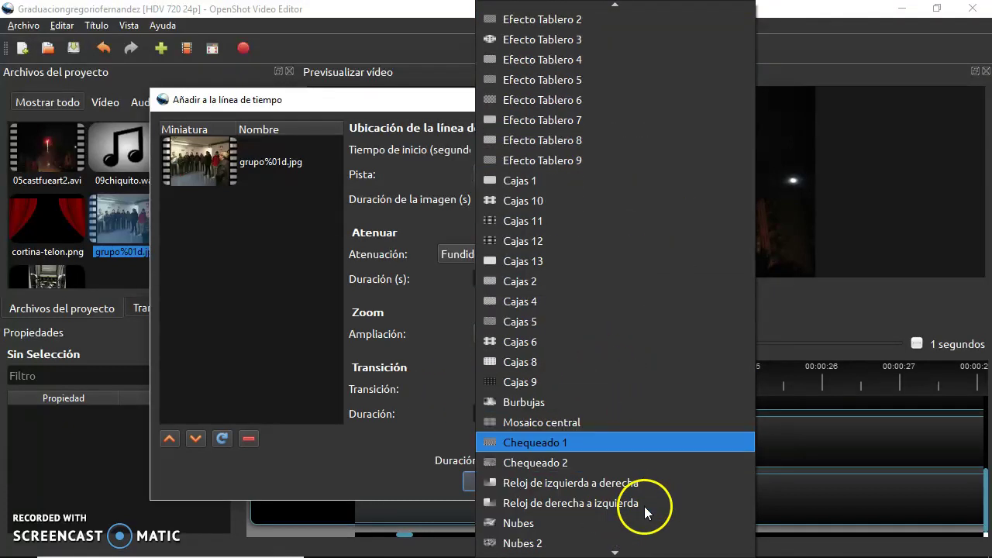
click(623, 425)
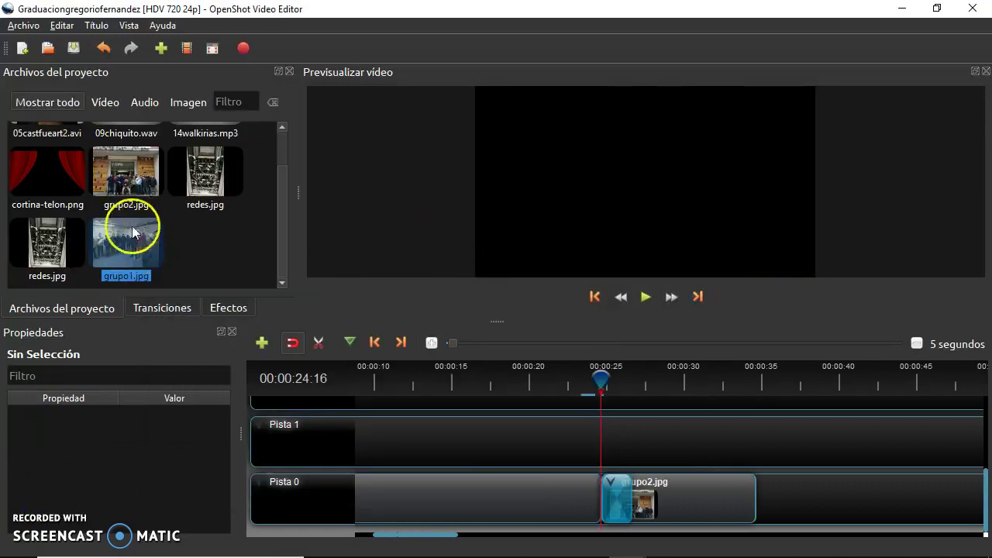
Step: Add grupo1.jpg to Pista 0 so that it slightly overlaps the end of the grupo2.jpg clip
right_click(151, 241)
click(132, 233)
drag(133, 232, 749, 505)
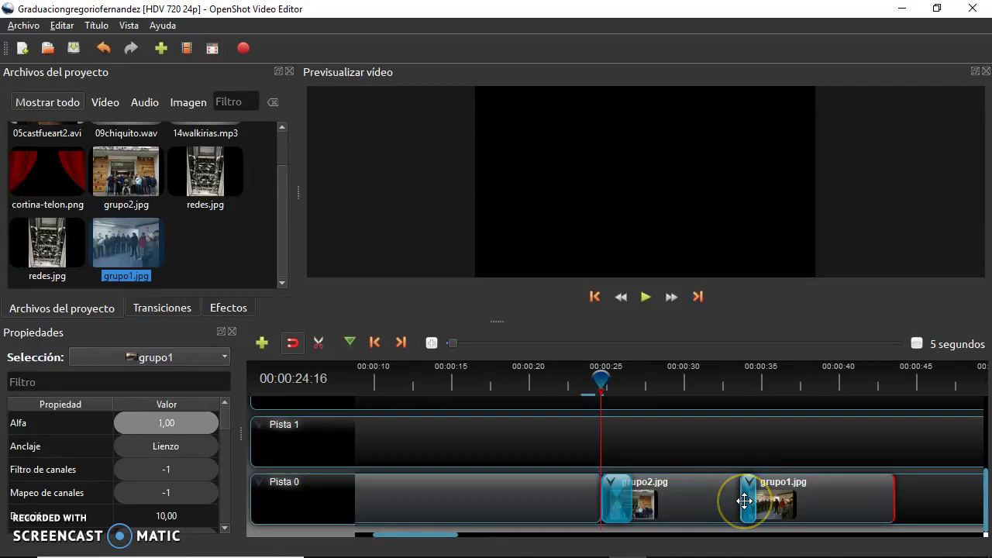
Step: Remove the Atenuar transition from the overlap between the grupo2.jpg and grupo1.jpg clips
right_click(755, 481)
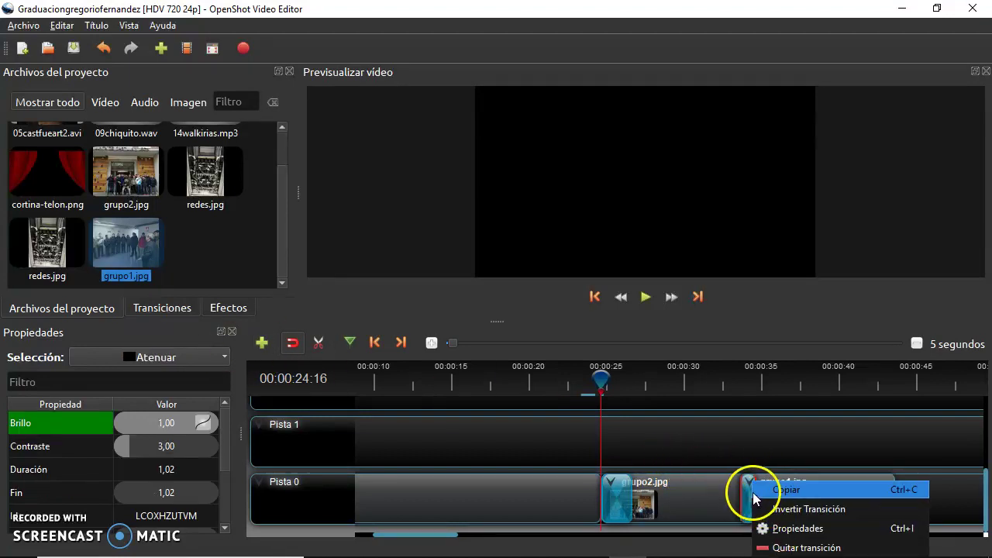
click(756, 489)
right_click(746, 502)
click(774, 482)
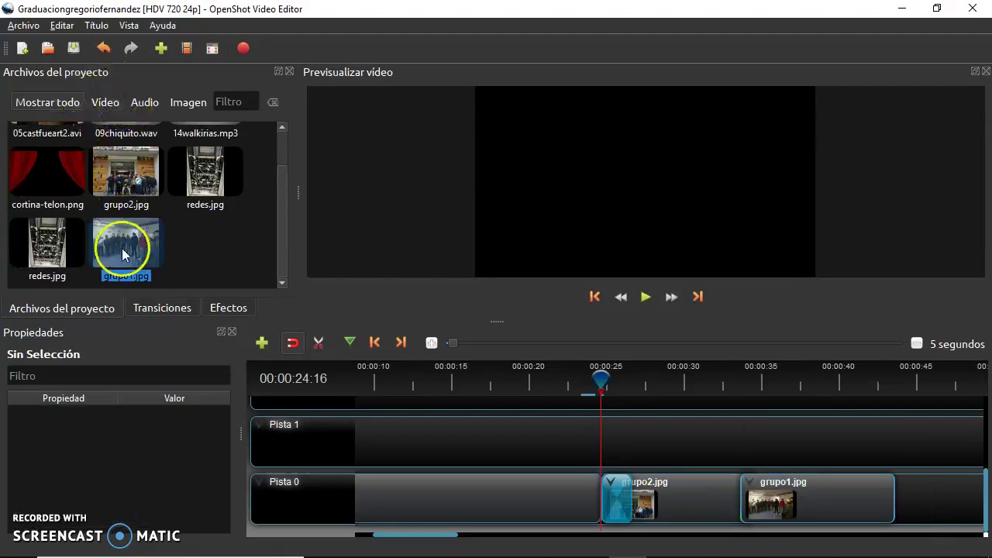
Step: Add a Círculo desde dentro hacia afuera transition at the start of grupo1.jpg and shorten it to about 1.55 seconds
click(162, 307)
drag(67, 150, 763, 510)
drag(890, 498, 763, 500)
Step: Preview the transition between grupo2.jpg and grupo1.jpg from a few seconds before it, and pause playback
click(692, 388)
click(646, 297)
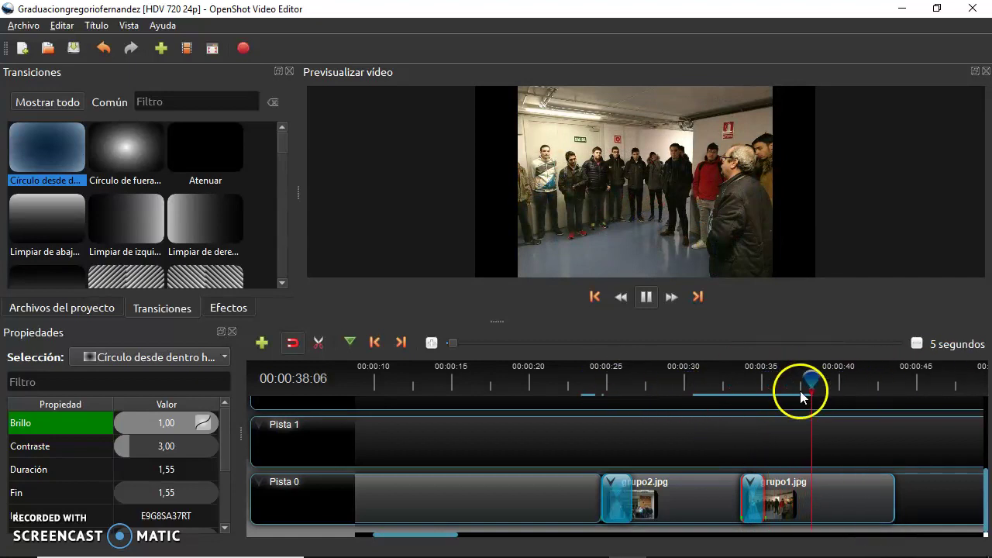
click(646, 302)
Step: Set the grupo2.jpg clip's scale property to Estirar para Ajustar
drag(454, 536, 333, 540)
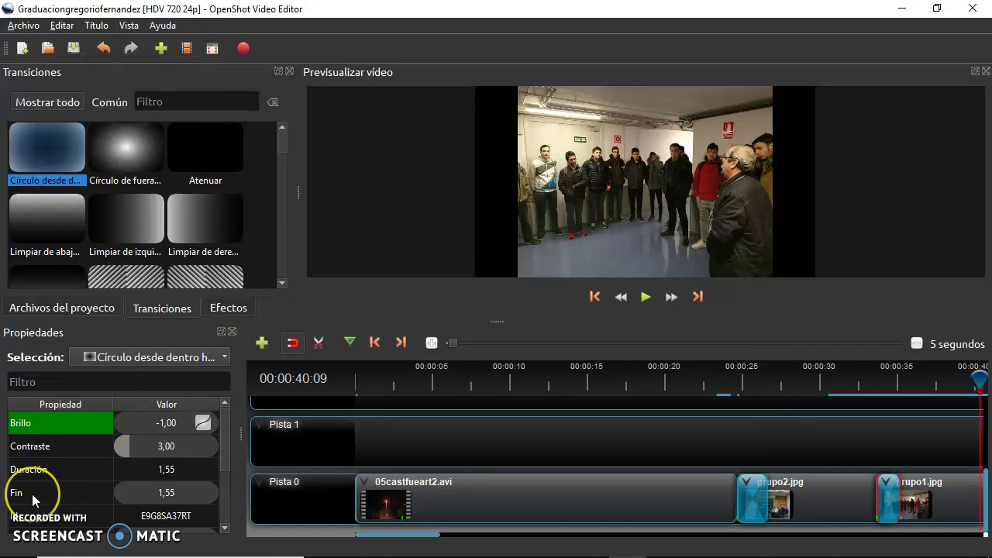
right_click(856, 492)
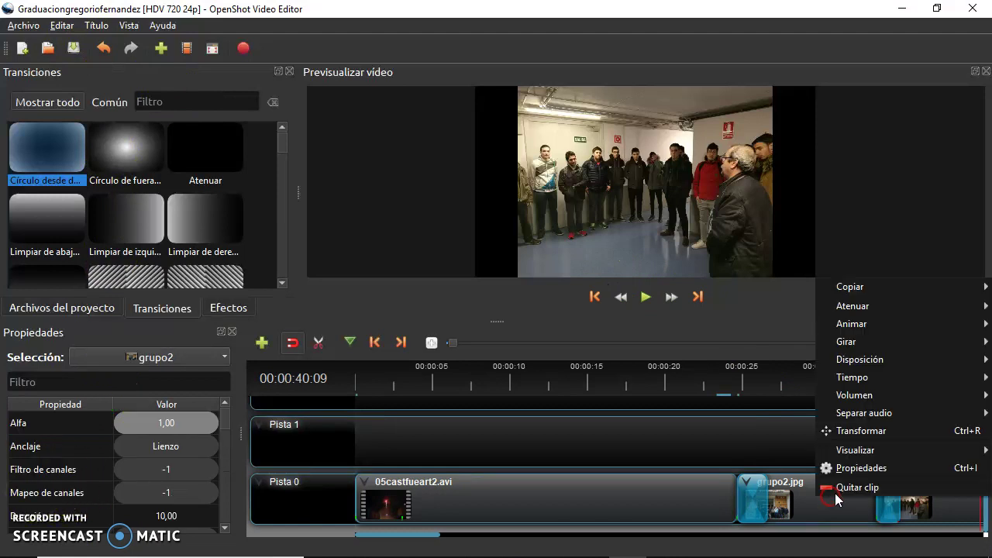
click(824, 467)
click(229, 436)
drag(229, 436, 224, 491)
click(186, 447)
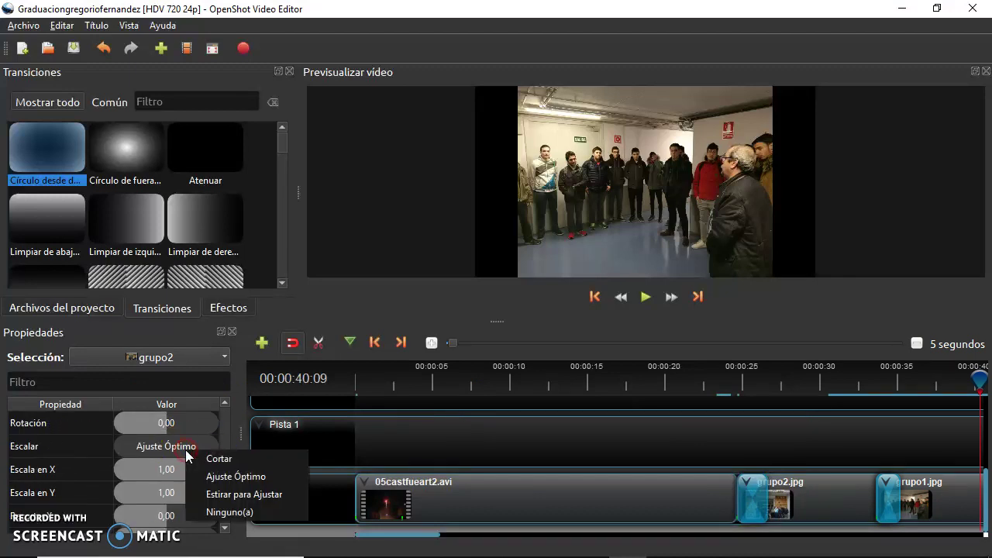
click(244, 494)
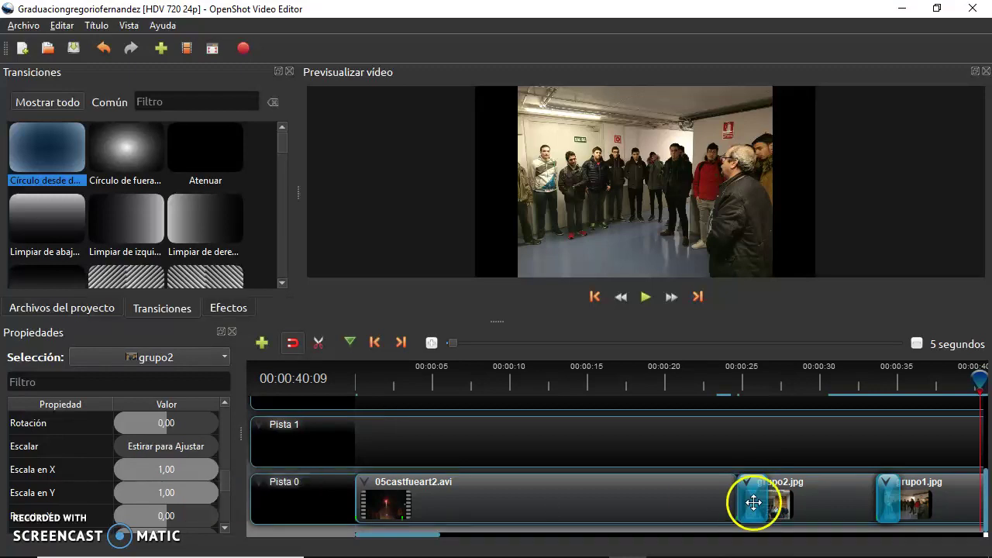
Step: Set the grupo1.jpg clip's scale property to Estirar para Ajustar
click(935, 504)
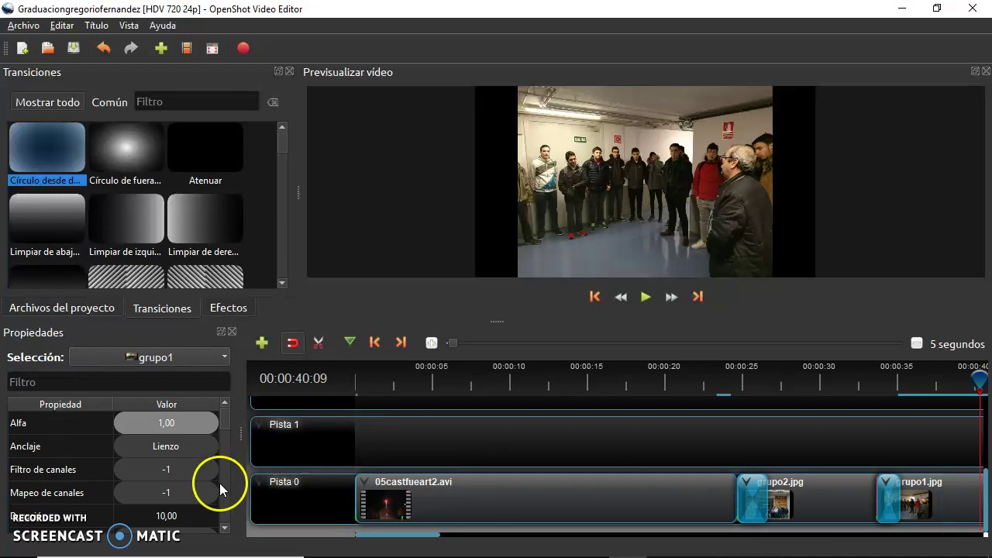
scroll(221, 487, down, 5)
scroll(224, 493, down, 2)
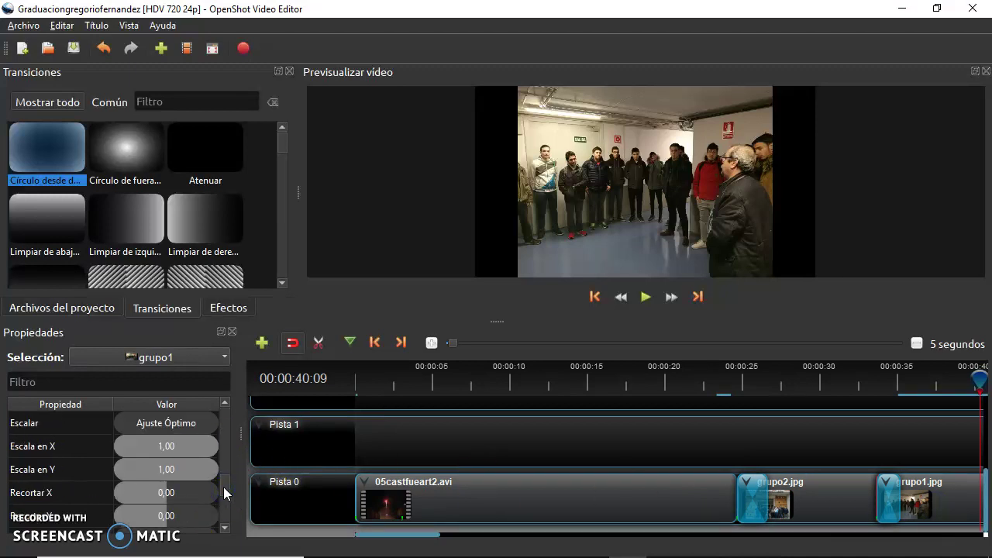
click(181, 423)
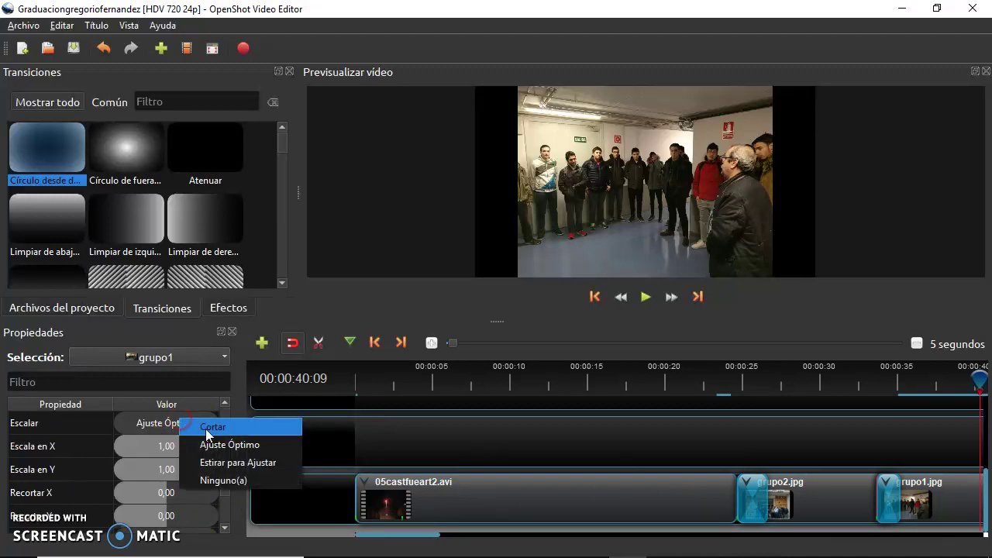
click(240, 463)
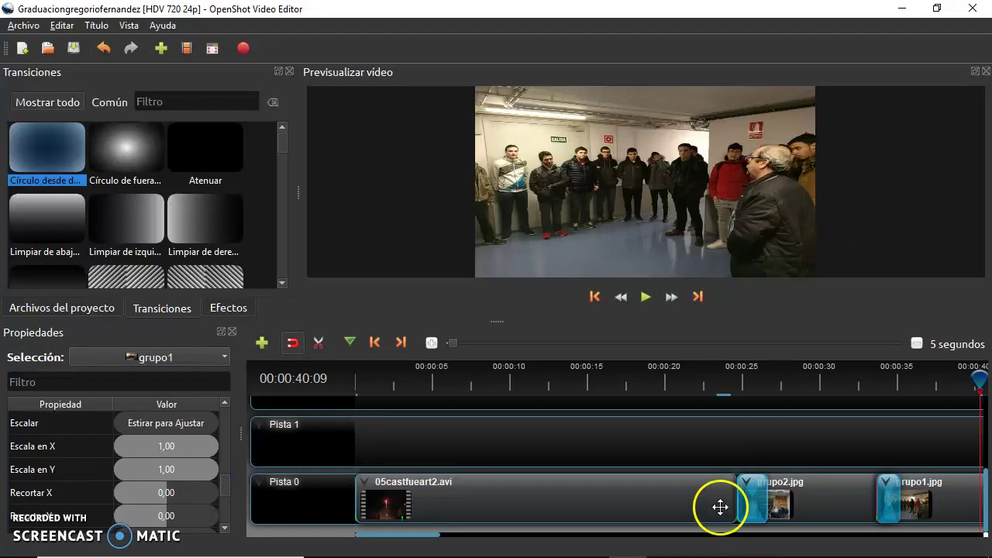
Step: Add the cortina-telon.png image at the very start of Pista 2
click(339, 537)
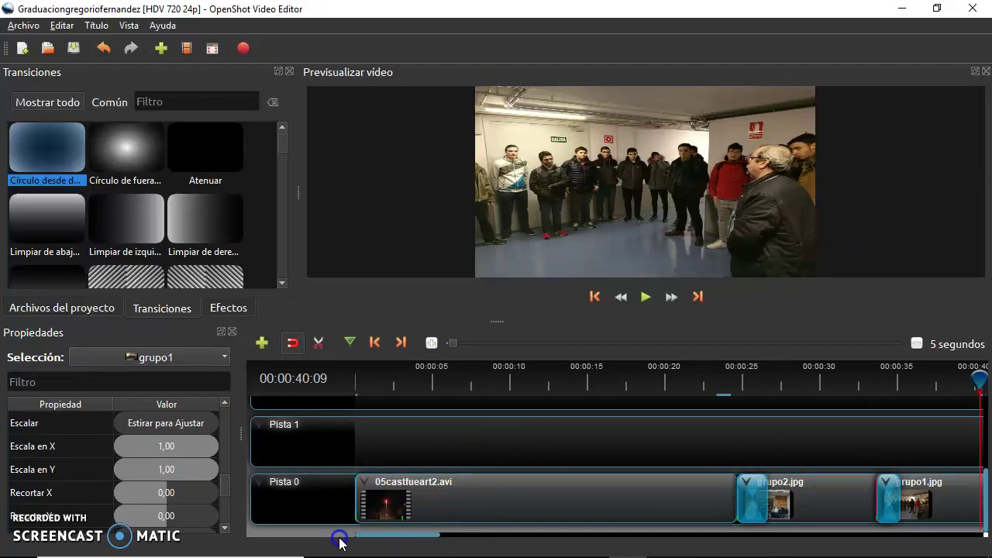
click(66, 307)
click(69, 180)
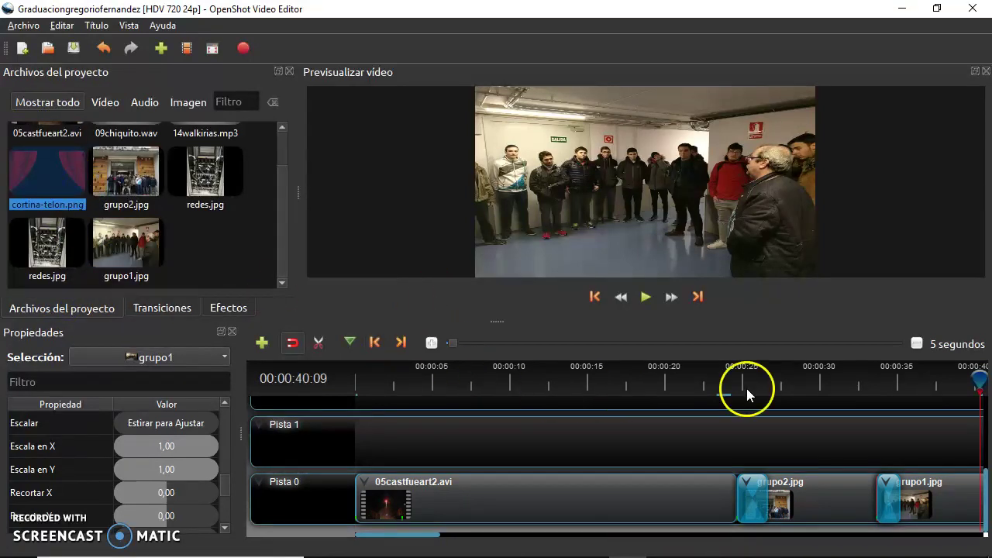
scroll(985, 472, up, 1)
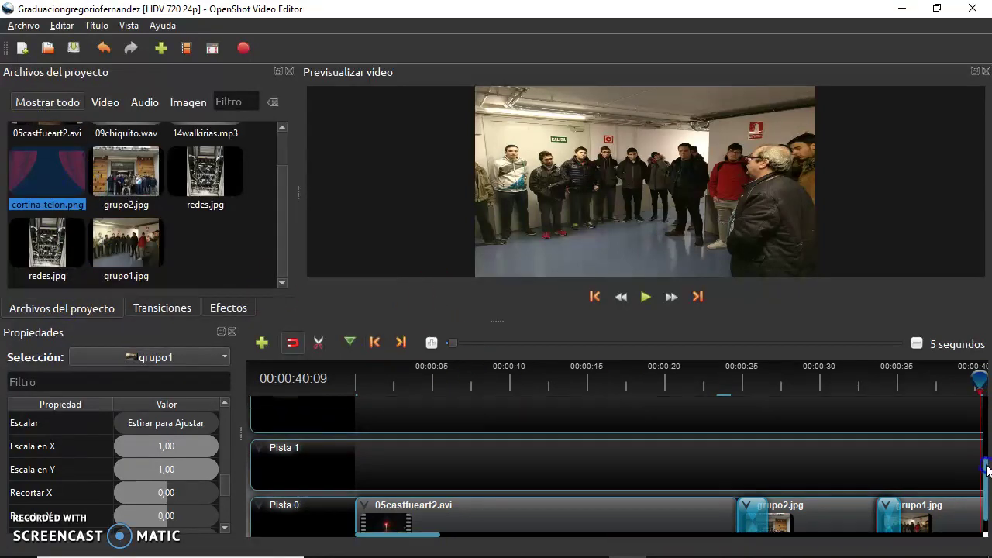
scroll(987, 470, up, 1)
drag(49, 195, 375, 434)
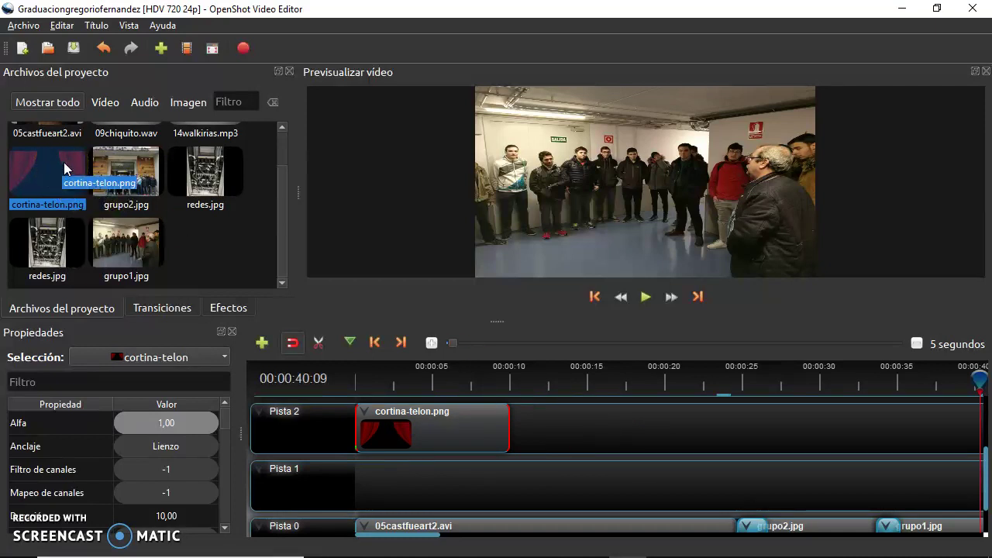
Step: Move the playhead to the start of the timeline to view the curtain overlaid on the video
click(706, 354)
click(377, 345)
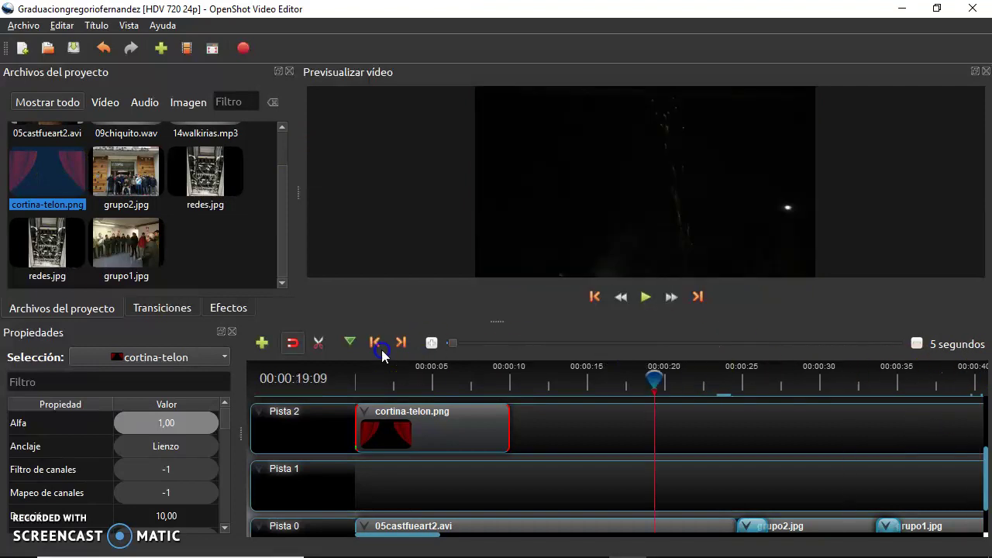
click(310, 370)
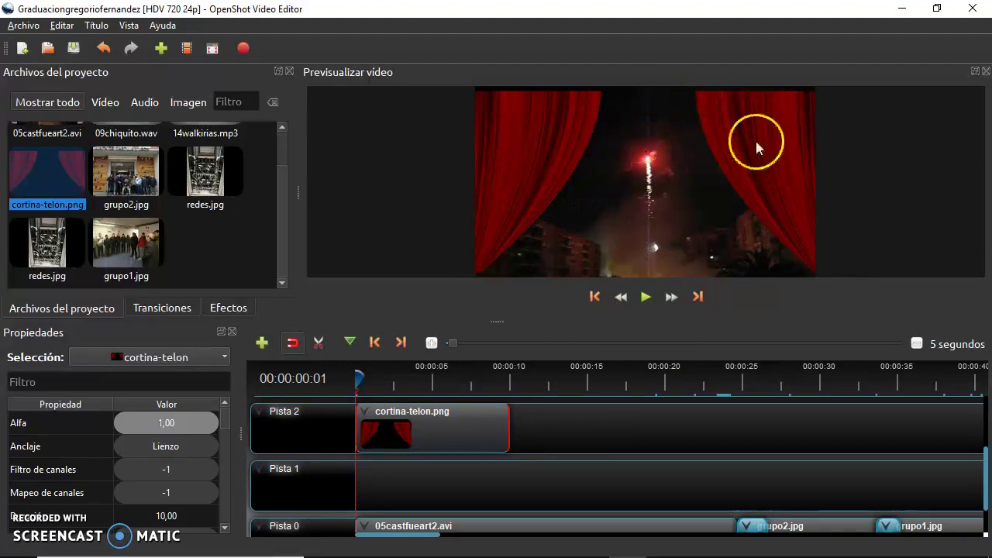
Step: Extend the cortina-telon.png clip on Pista 2 to the end of the grupo1.jpg clip, about 43.85 seconds long
drag(509, 416, 986, 416)
scroll(633, 538, down, 2)
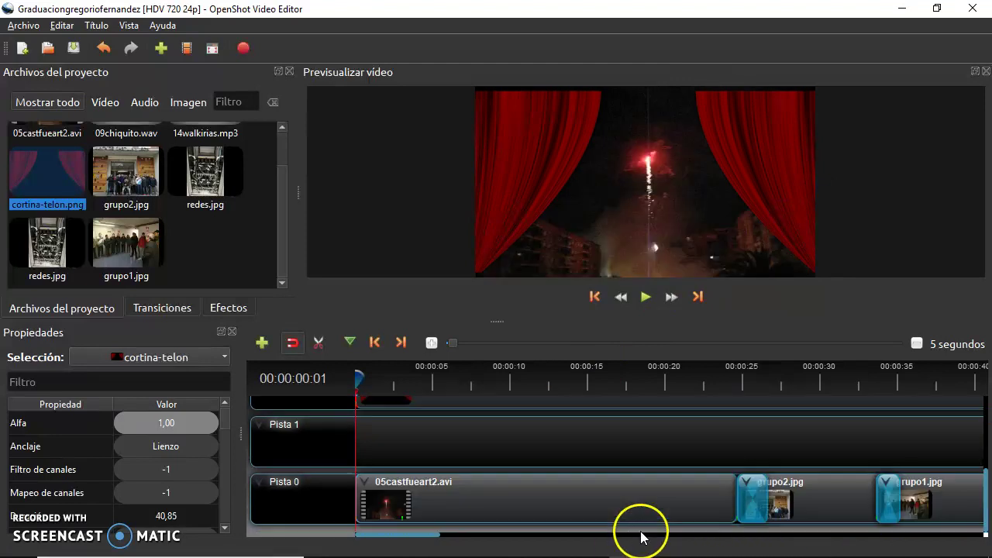
click(439, 540)
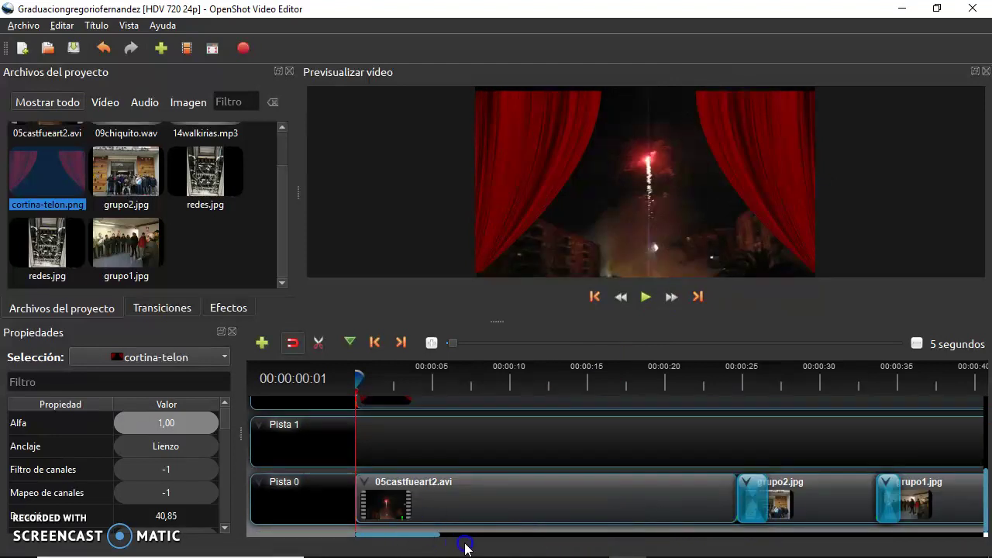
drag(436, 539, 500, 514)
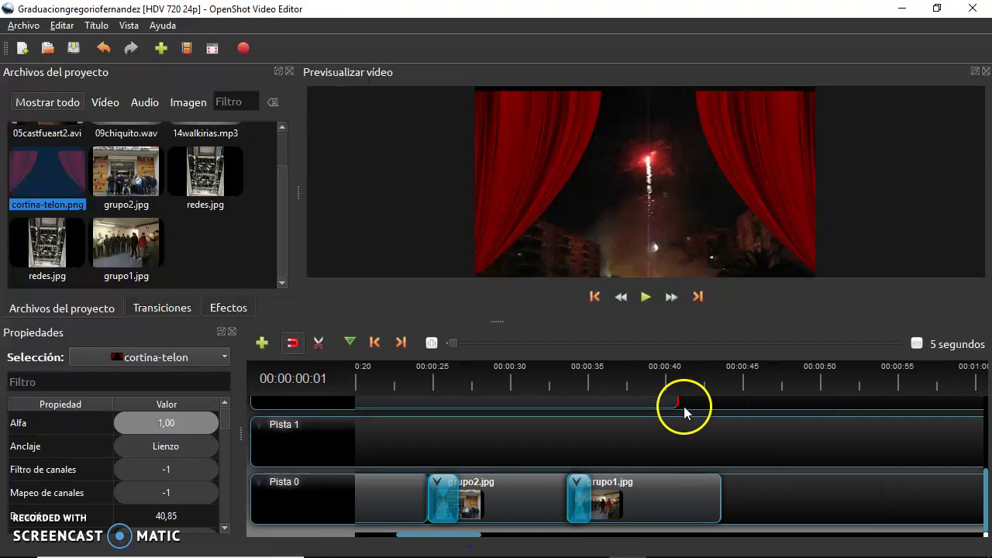
drag(678, 400, 720, 405)
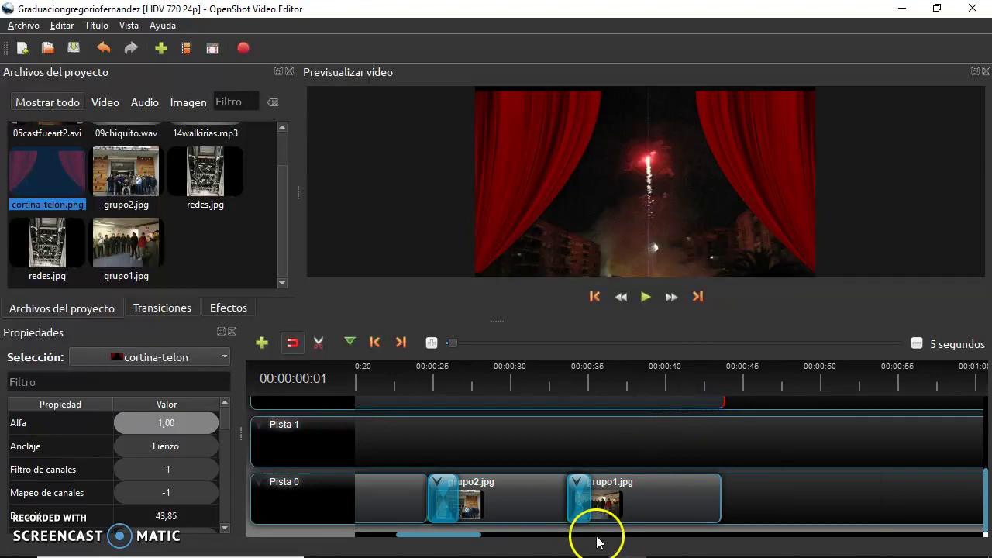
drag(452, 537, 345, 535)
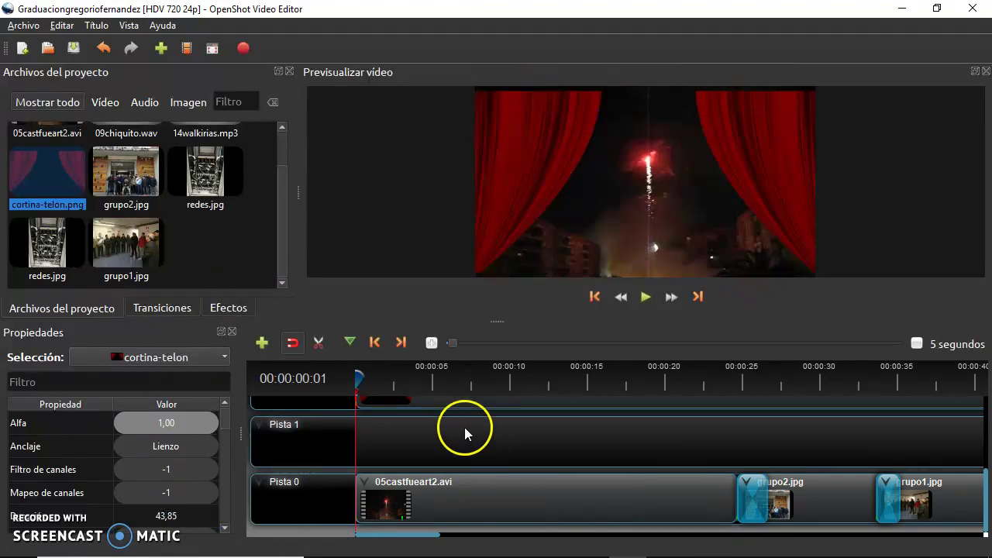
Step: Set the cortina-telon.png clip's scale property to Estirar para Ajustar
drag(229, 425, 229, 488)
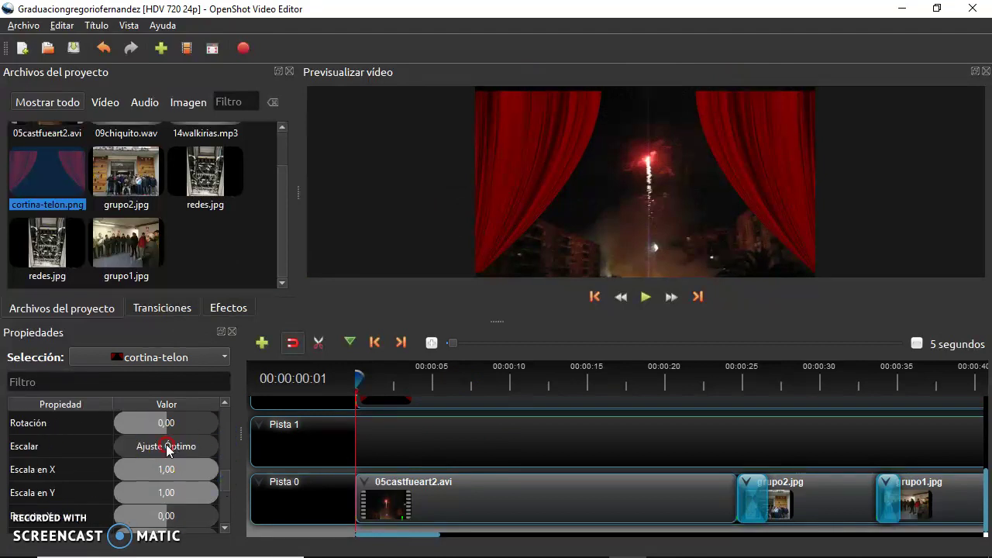
click(166, 446)
click(211, 490)
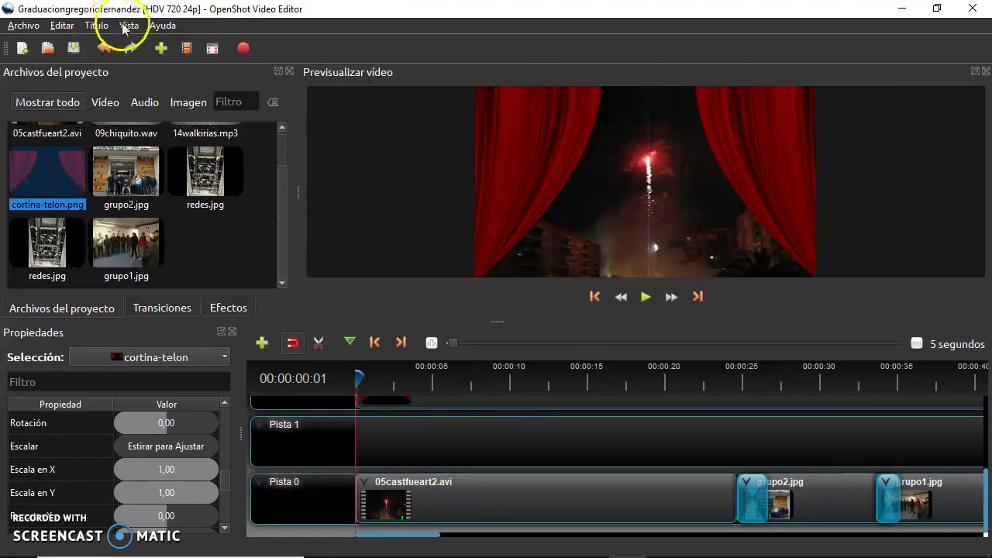
Step: Start a new animated title using the Varita mágica template
click(96, 26)
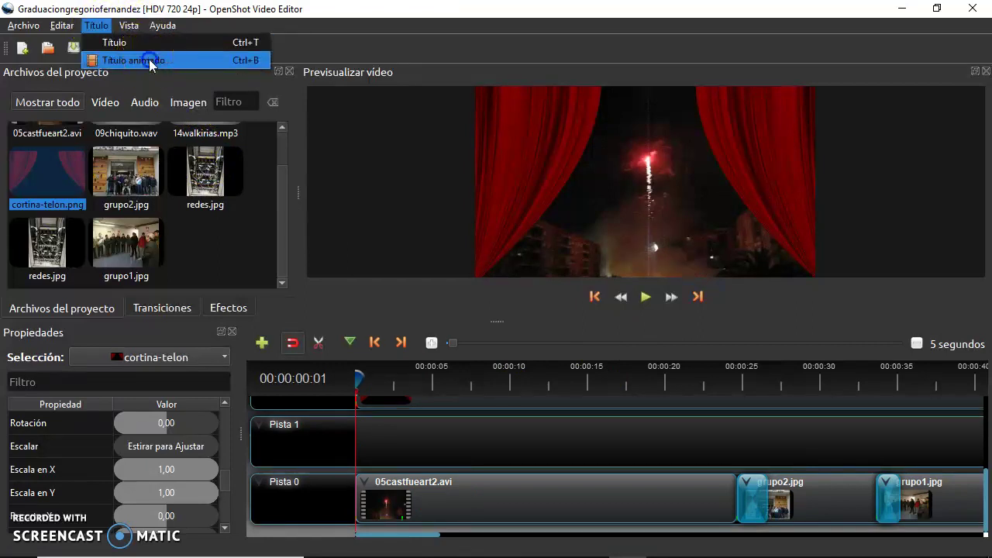
click(148, 60)
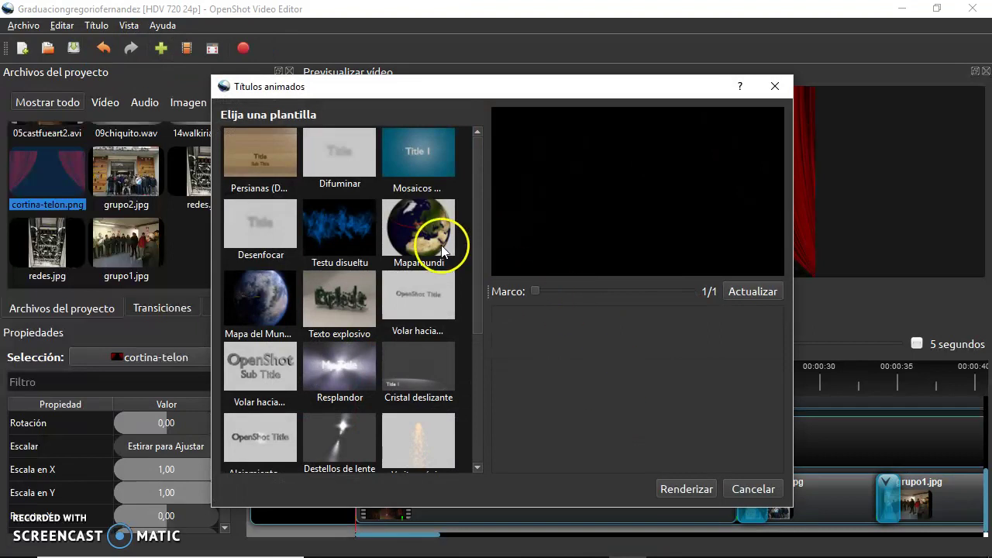
drag(482, 229, 499, 399)
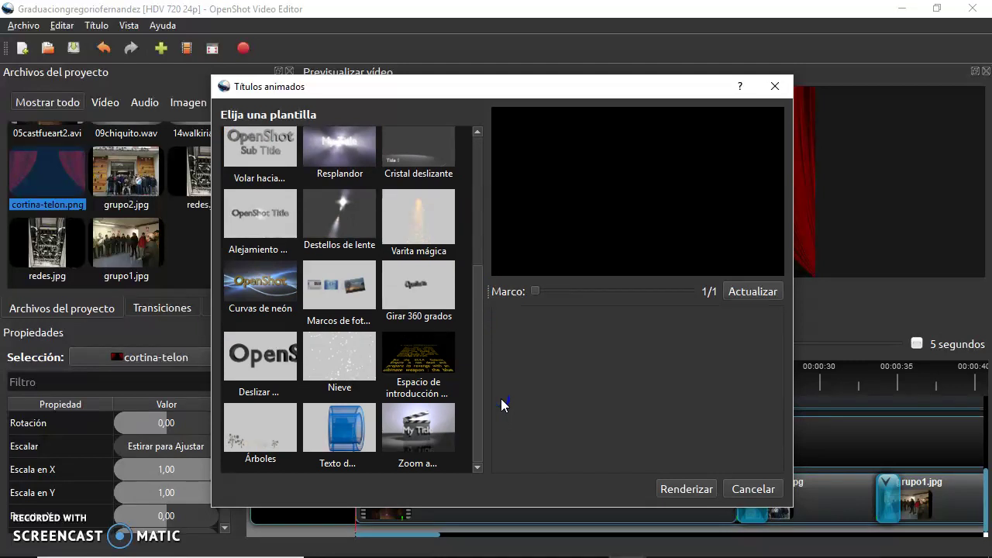
click(418, 221)
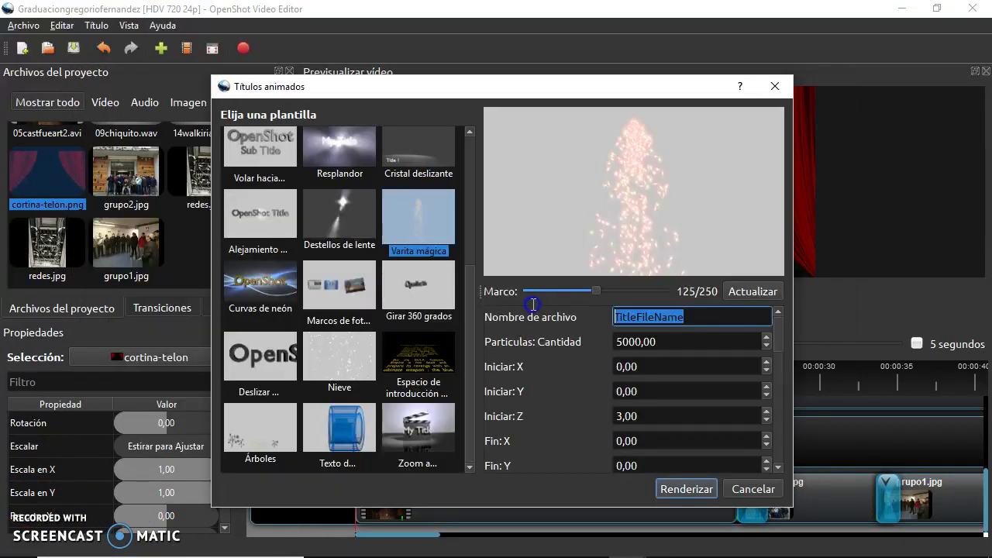
Step: Name the animated title's file Fuegos and set its particle count to 300
text(Fuegos)
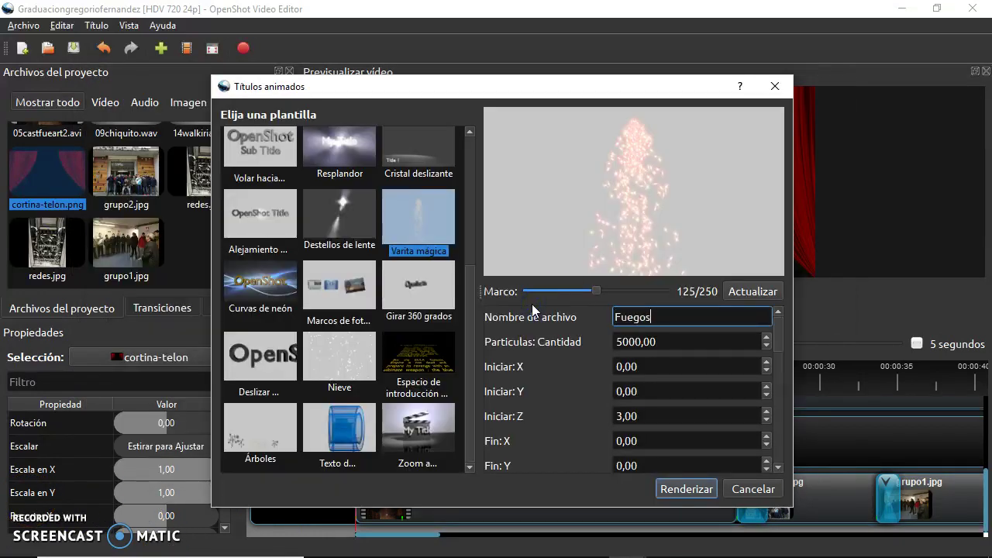
drag(628, 344, 605, 338)
click(675, 365)
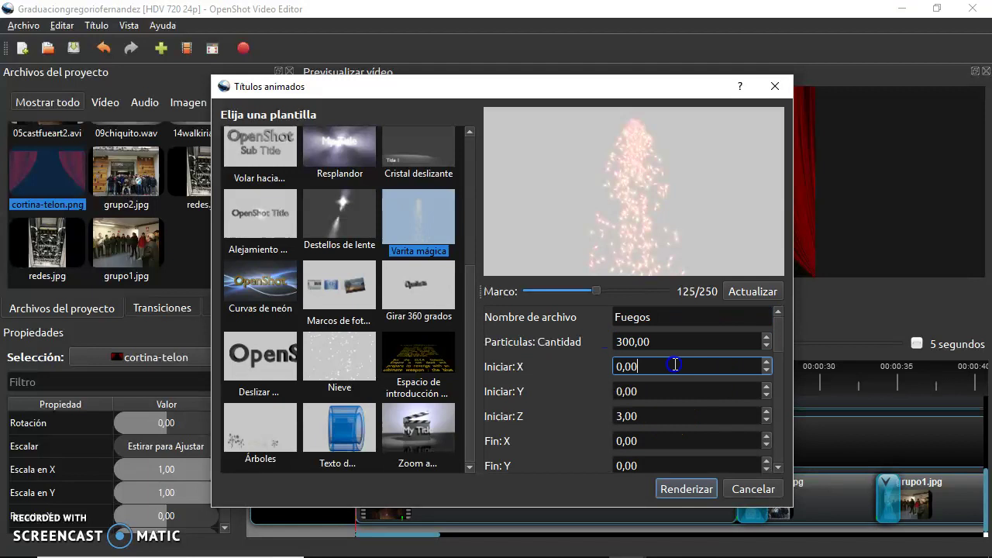
Step: Look through the title's remaining settings, keep the Predeterminado animation duration, and render the animated title
scroll(700, 390, down, 1)
scroll(731, 447, down, 1)
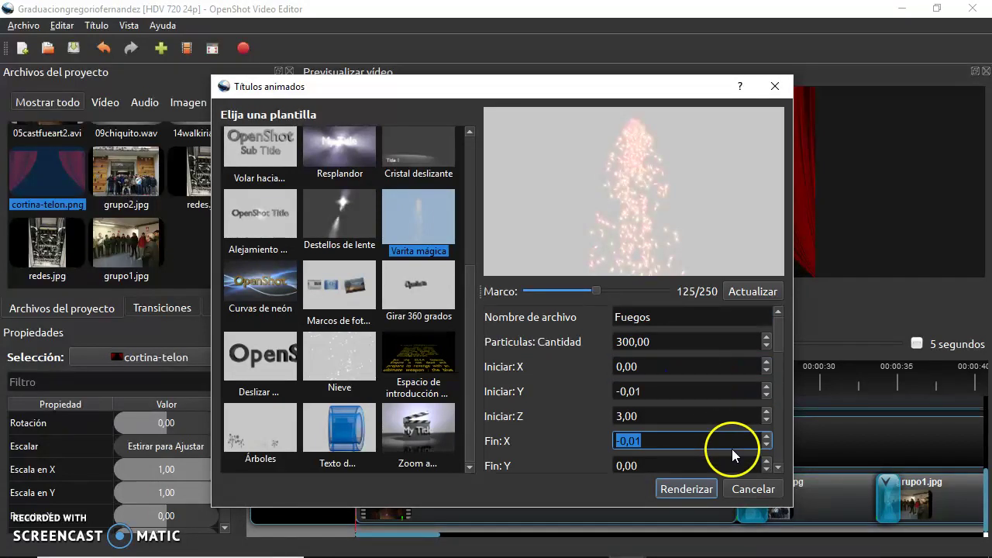
scroll(781, 467, down, 5)
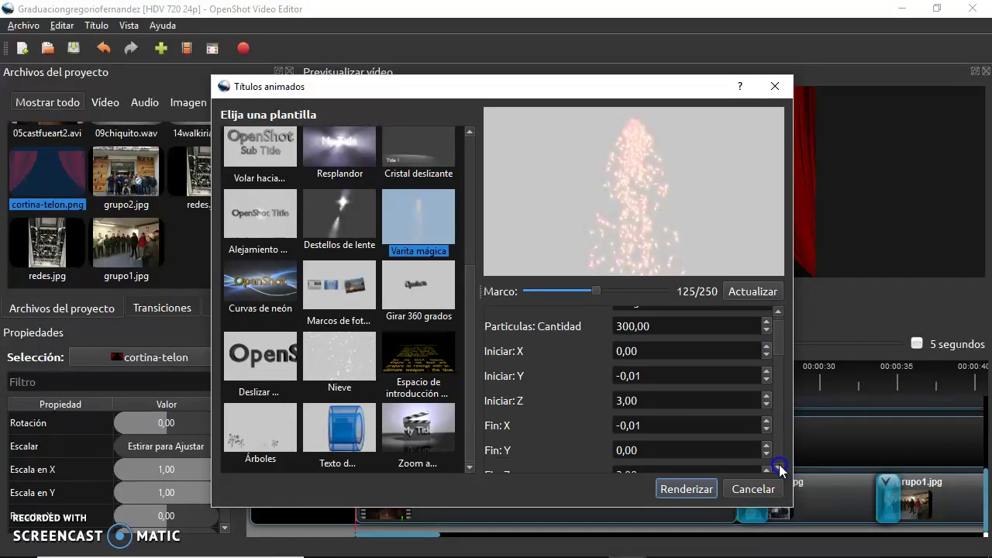
scroll(780, 468, down, 5)
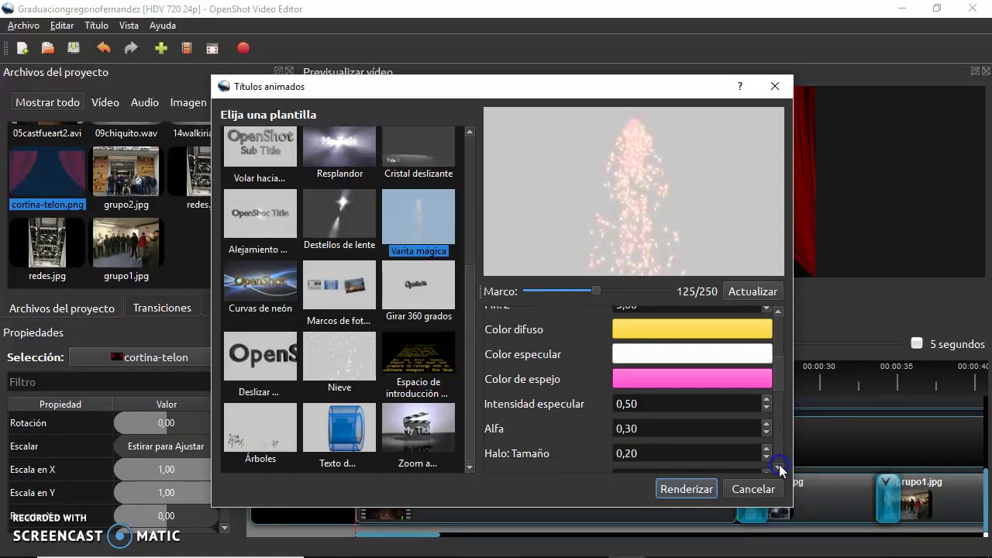
scroll(779, 456, down, 2)
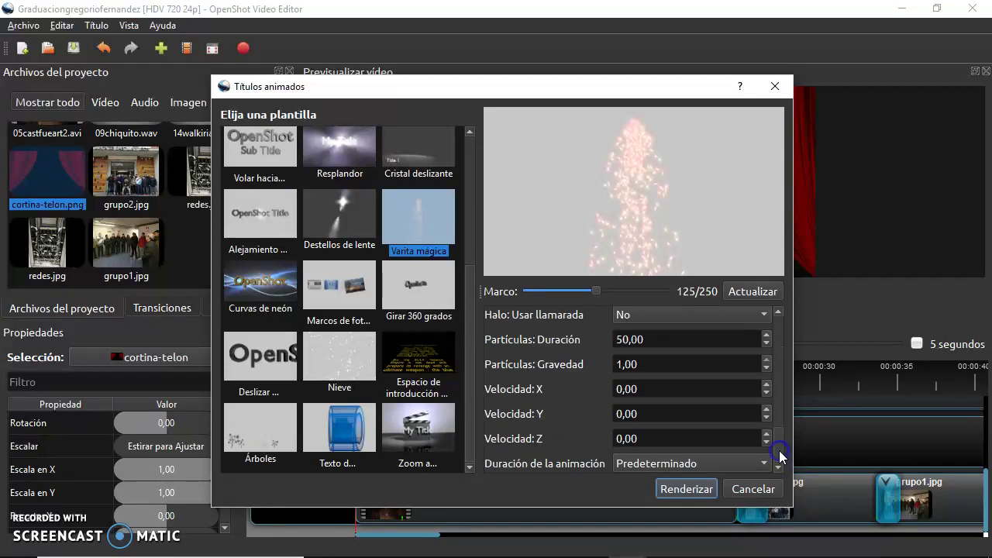
click(685, 488)
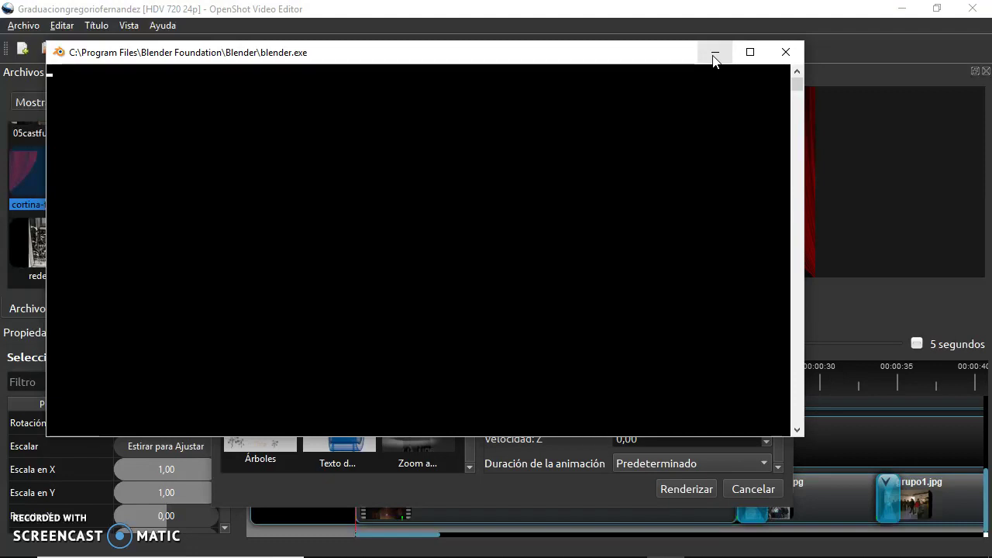
click(721, 9)
Step: Place the Fuegos%04d.png sequence at the start of Pista 1, preview the composition, and pause playback
drag(205, 248, 357, 440)
click(646, 297)
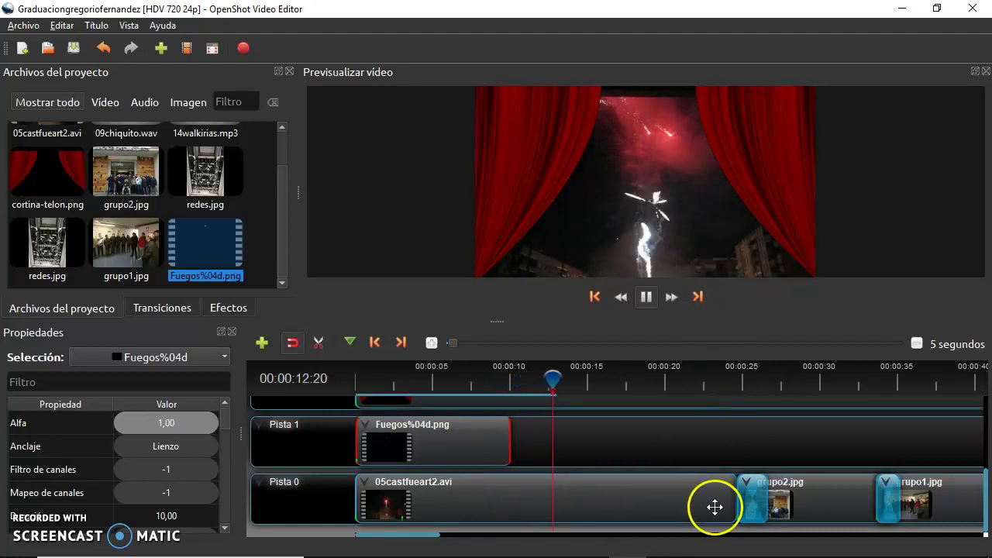
click(645, 296)
Step: Browse the video effects and apply the Negativo effect to the 05castfueart2.avi clip on Pista 0
click(625, 498)
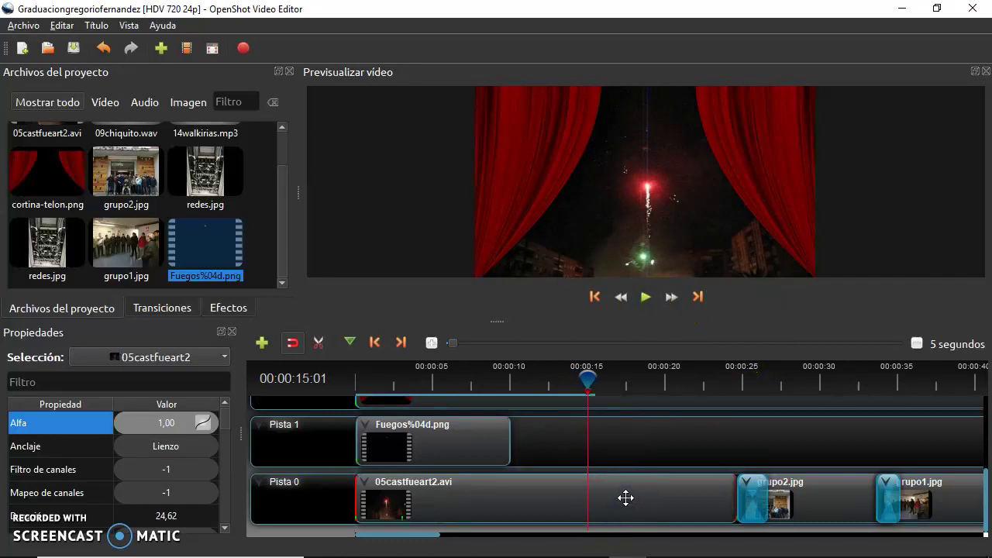
click(222, 309)
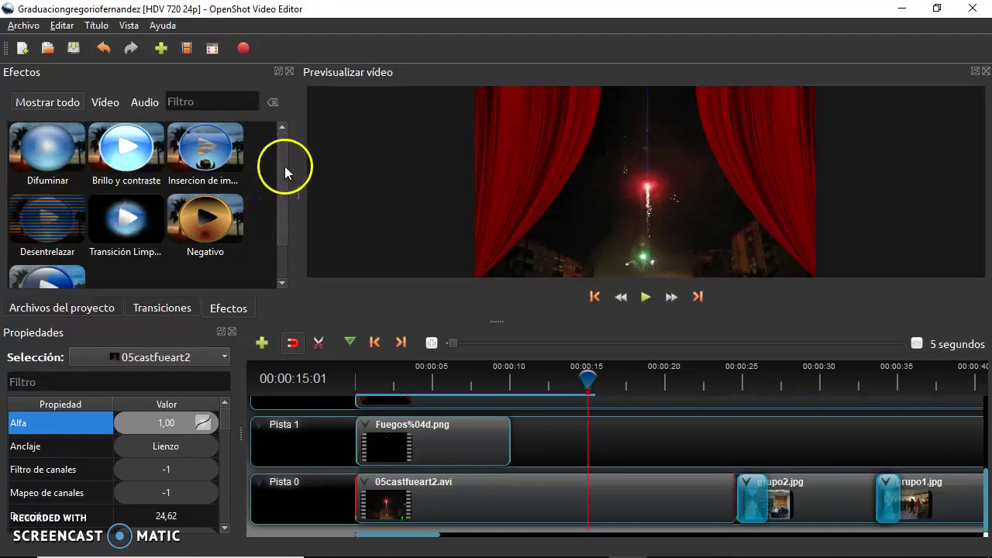
drag(286, 157, 279, 261)
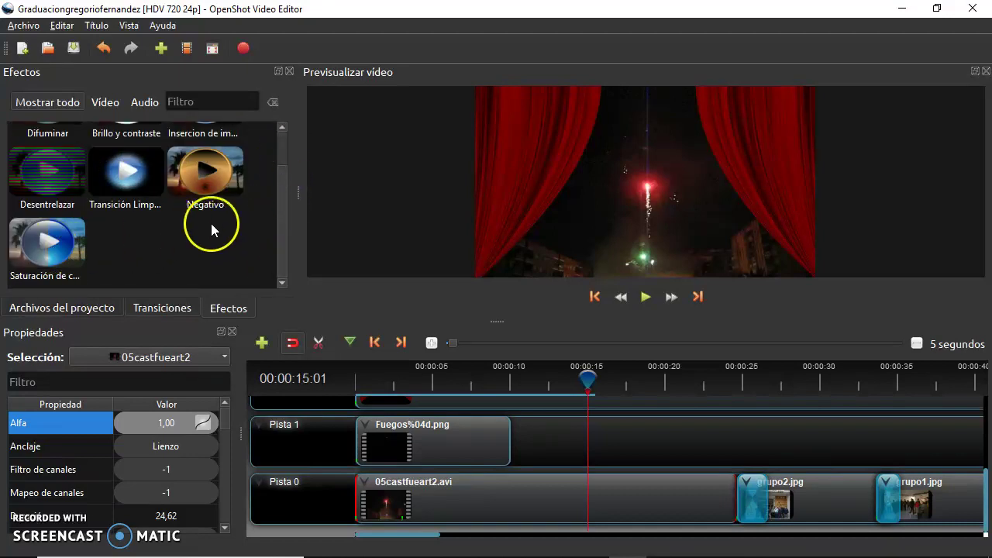
drag(283, 205, 291, 161)
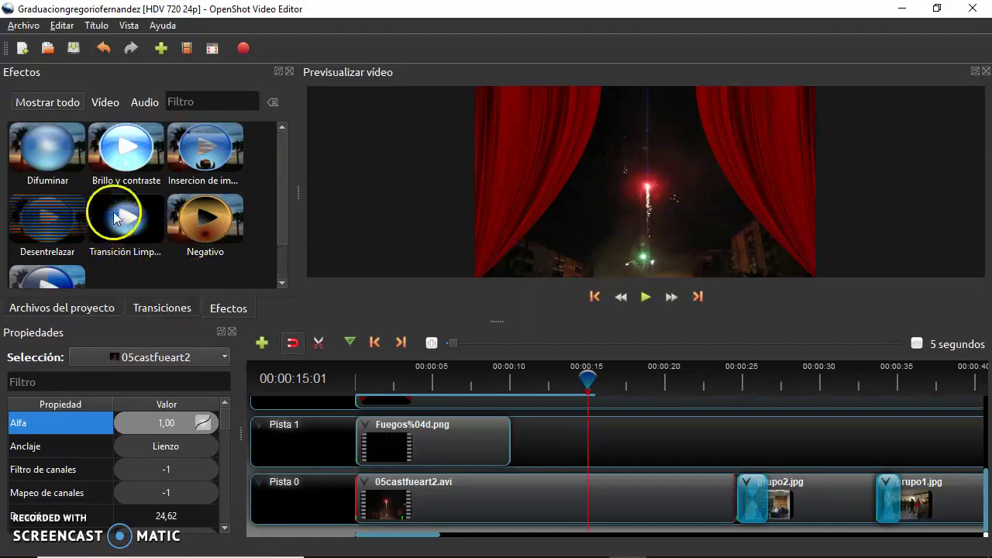
click(118, 167)
click(119, 232)
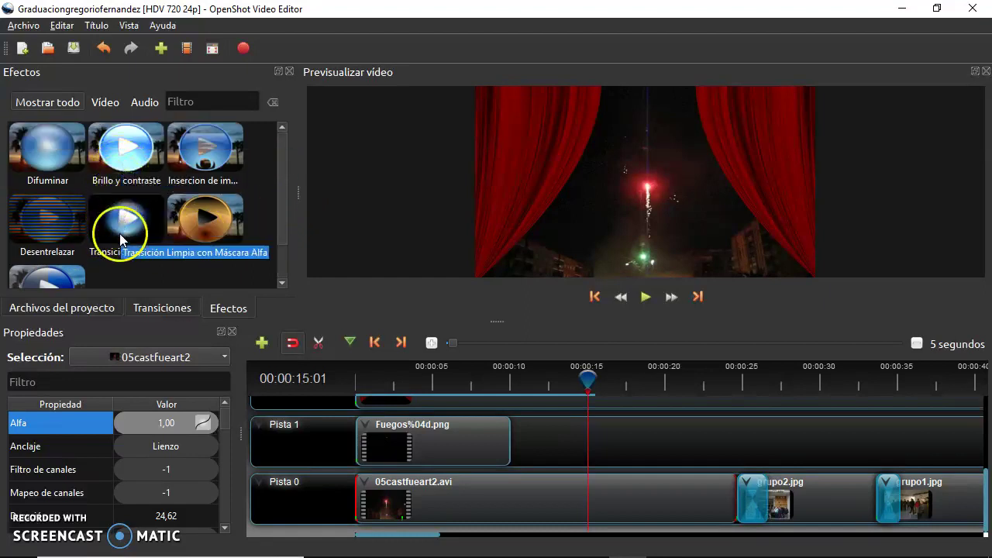
drag(196, 247, 436, 523)
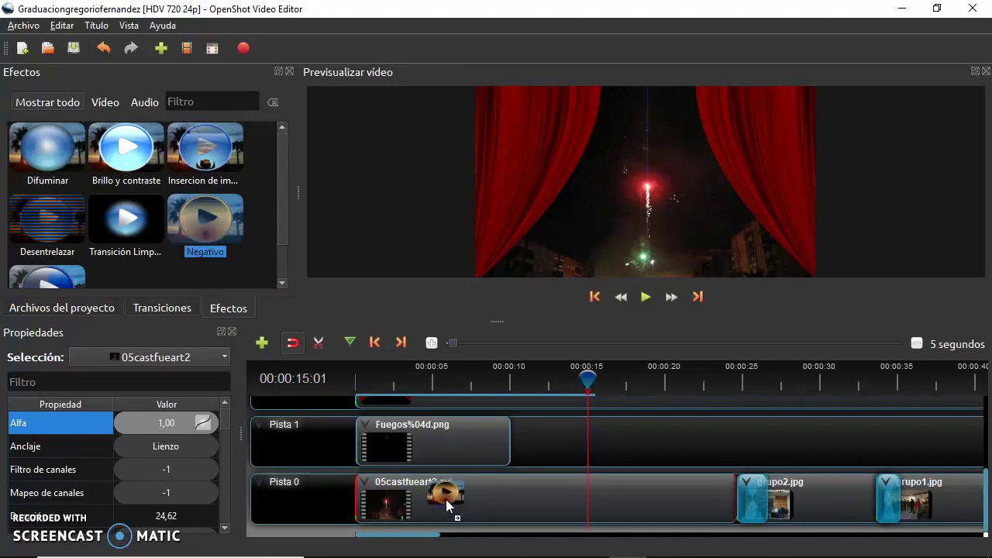
drag(446, 500, 447, 500)
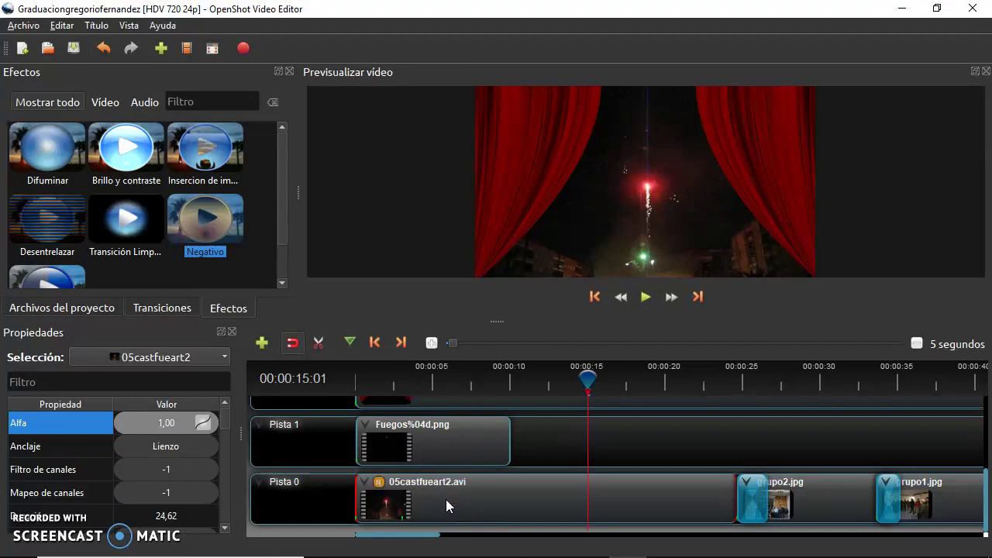
Step: Return the playhead to the start of the timeline and save the project
drag(587, 377, 315, 374)
click(23, 25)
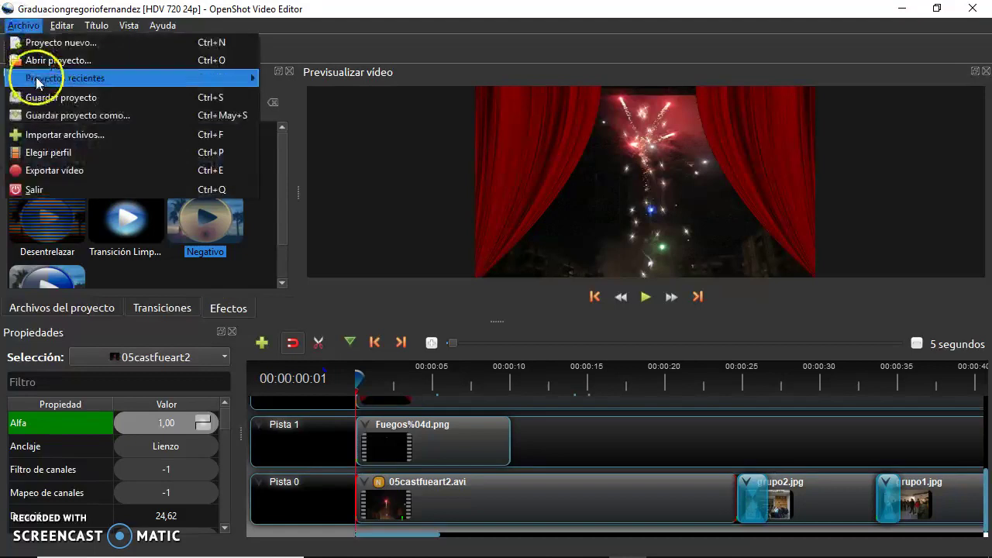
click(54, 97)
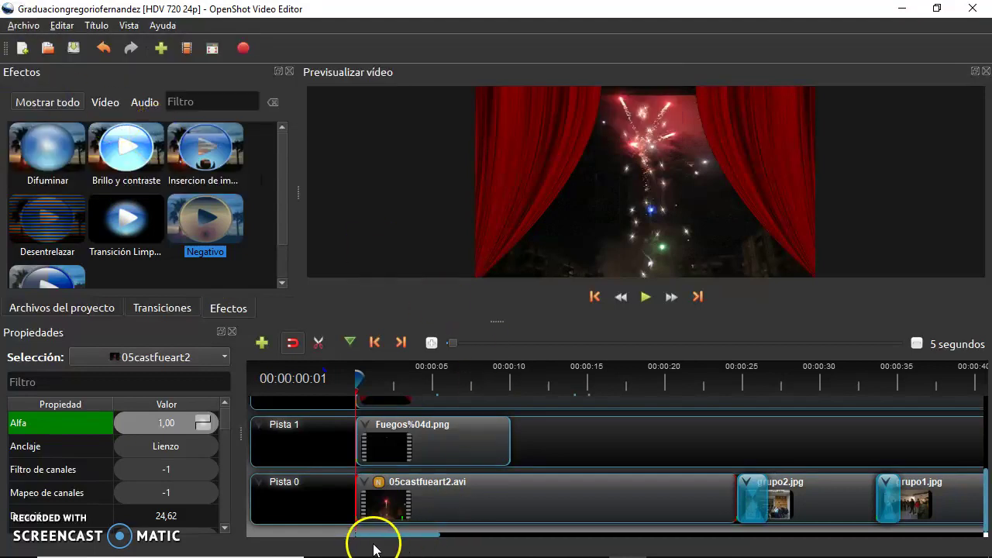
Step: Play the composition from the start to check the Negativo effect on the video
click(644, 297)
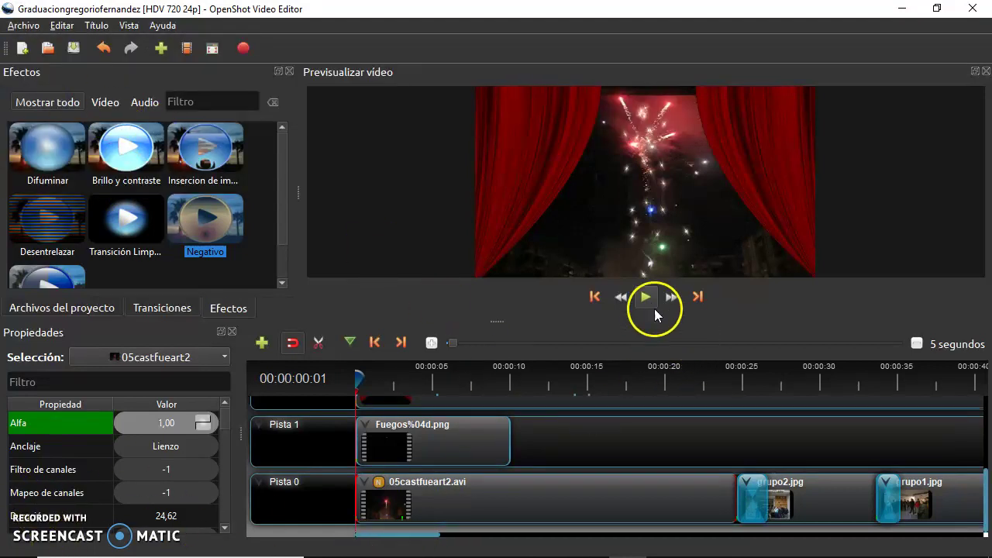